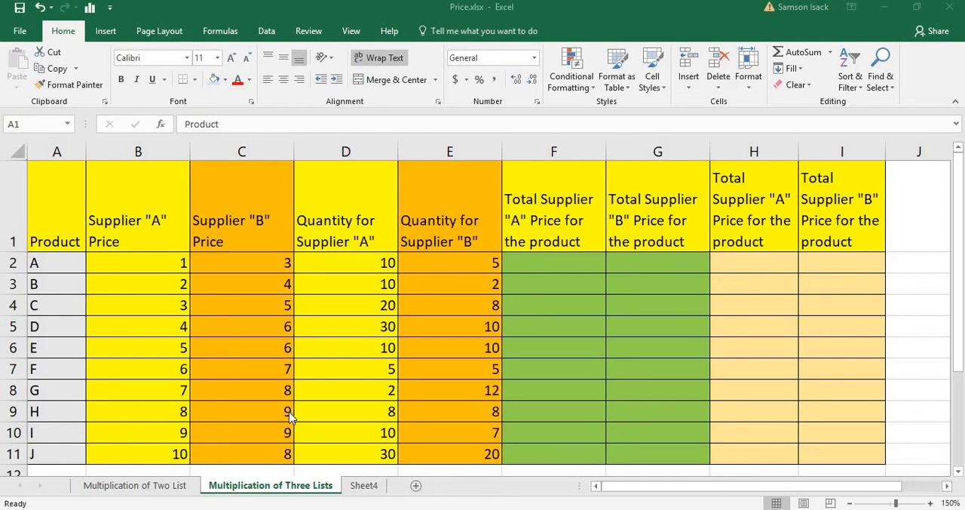
Step: Review the product list and the Supplier "A" and Supplier "B" price columns for products A to J
{"action": "left_click", "coordinate": [177, 307]}
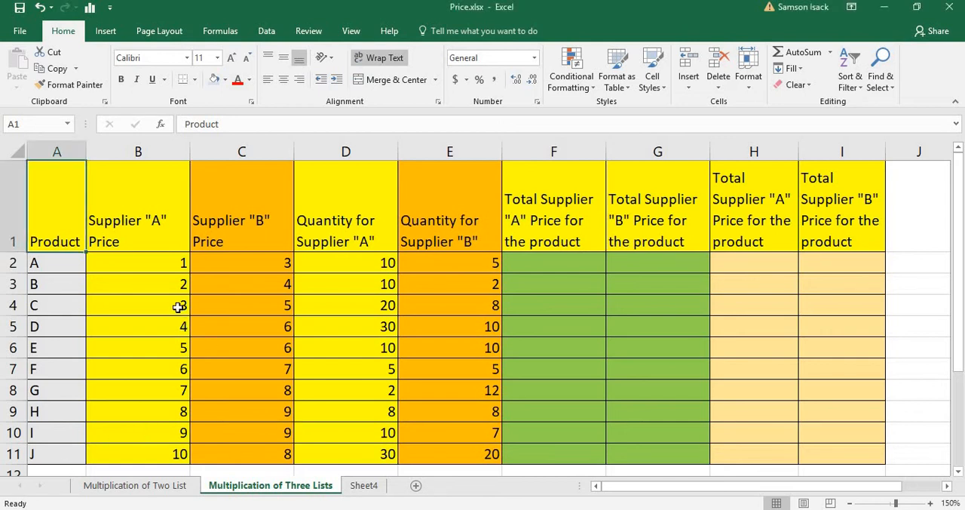
{"action": "left_click", "coordinate": [151, 262]}
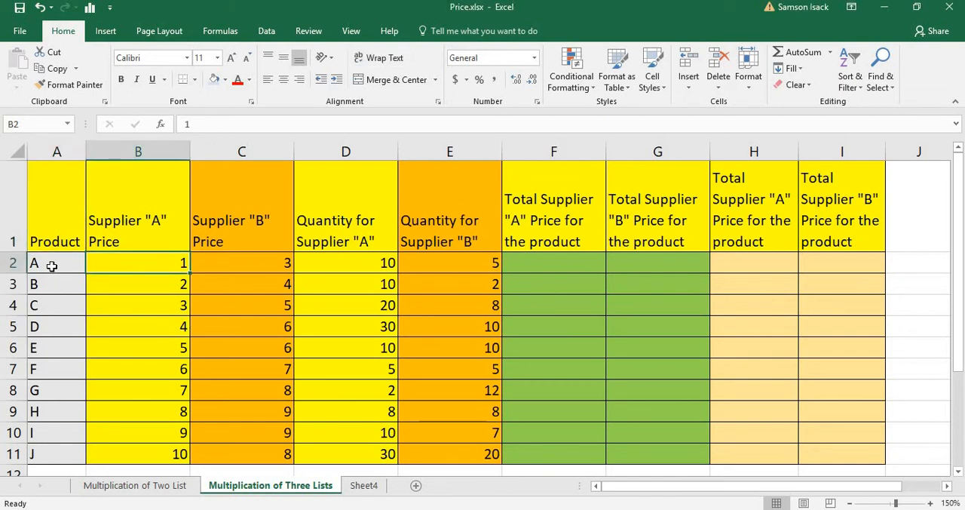
{"action": "left_click_drag", "start_coordinate": [51, 266], "coordinate": [69, 454]}
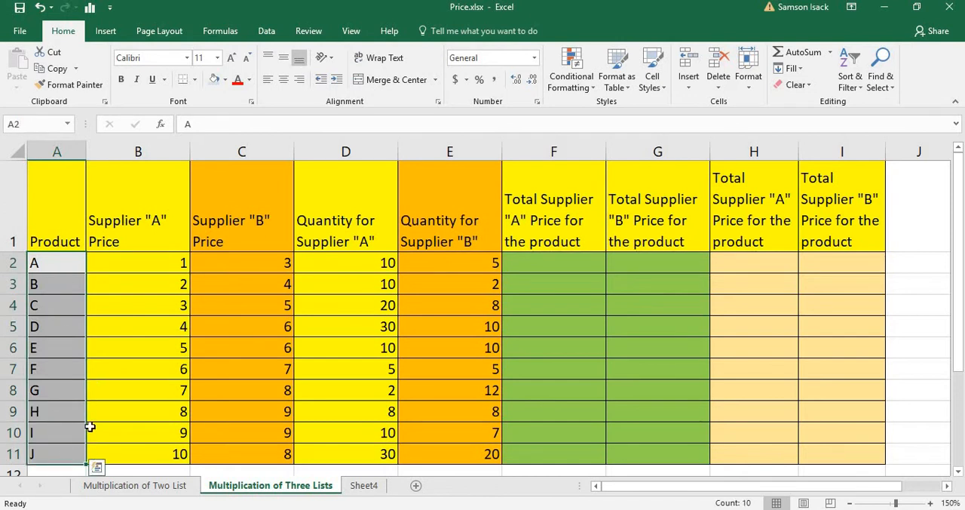
{"action": "left_click", "coordinate": [138, 267]}
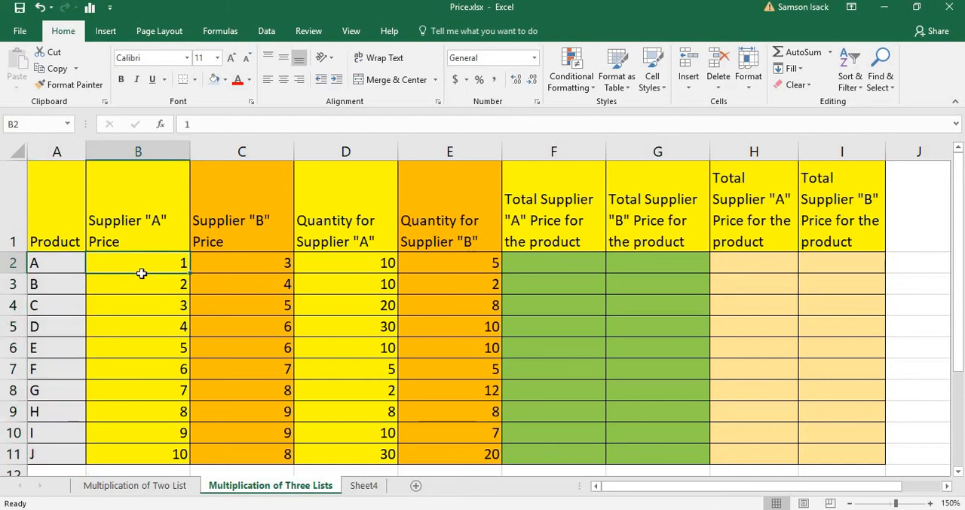
{"action": "left_click_drag", "start_coordinate": [140, 270], "coordinate": [146, 368]}
{"action": "left_click", "coordinate": [146, 368]}
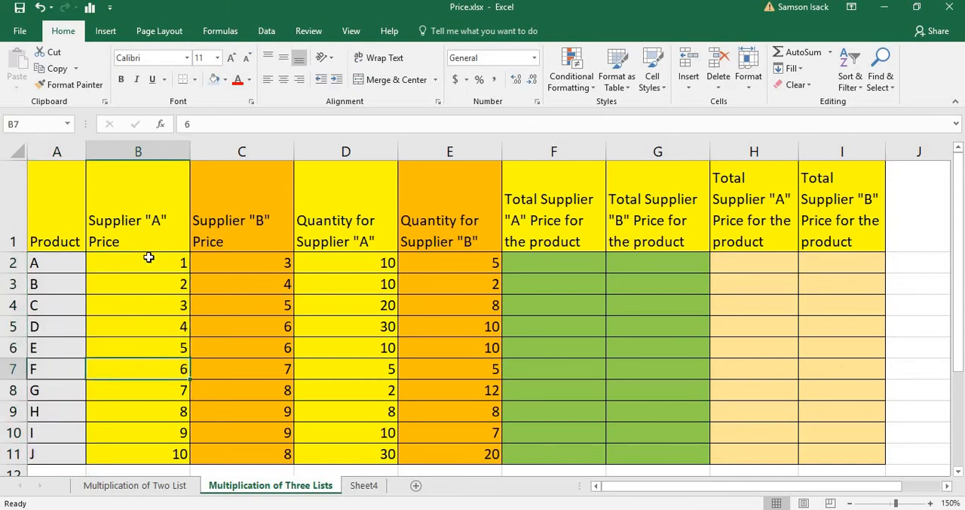
{"action": "left_click_drag", "start_coordinate": [148, 257], "coordinate": [167, 453]}
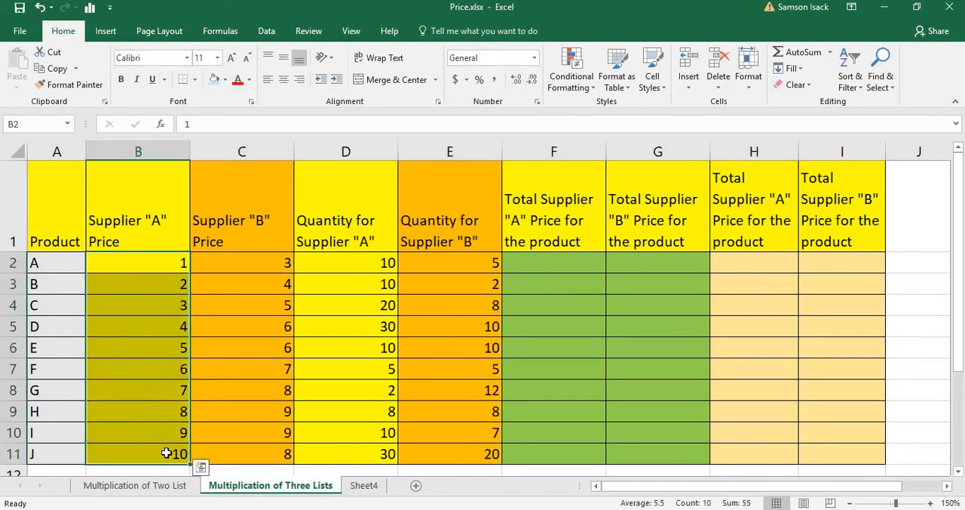
{"action": "left_click", "coordinate": [278, 262]}
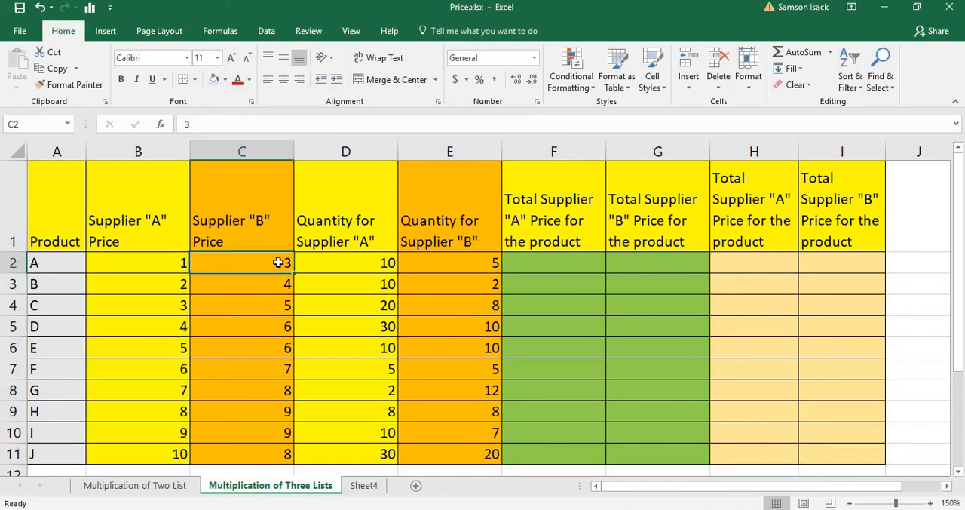
{"action": "left_click_drag", "start_coordinate": [278, 264], "coordinate": [278, 456]}
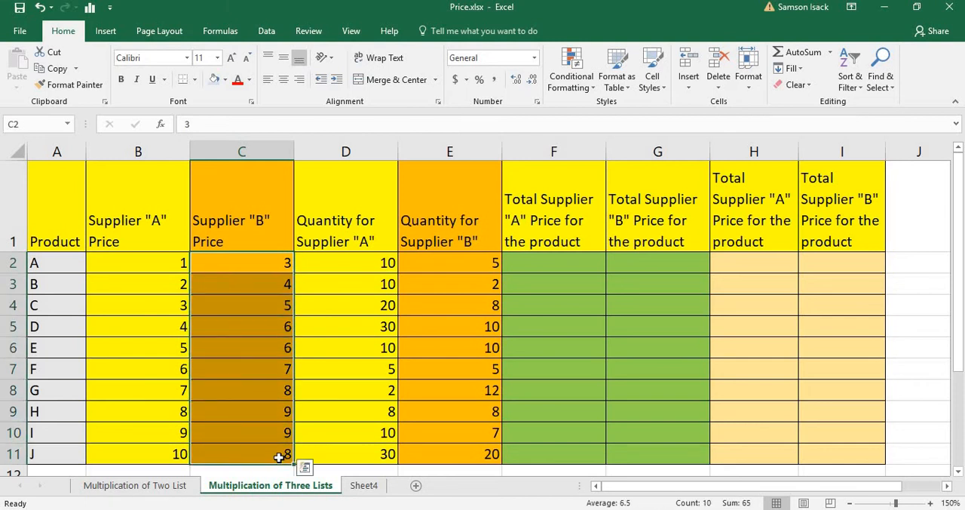
{"action": "left_click", "coordinate": [162, 262]}
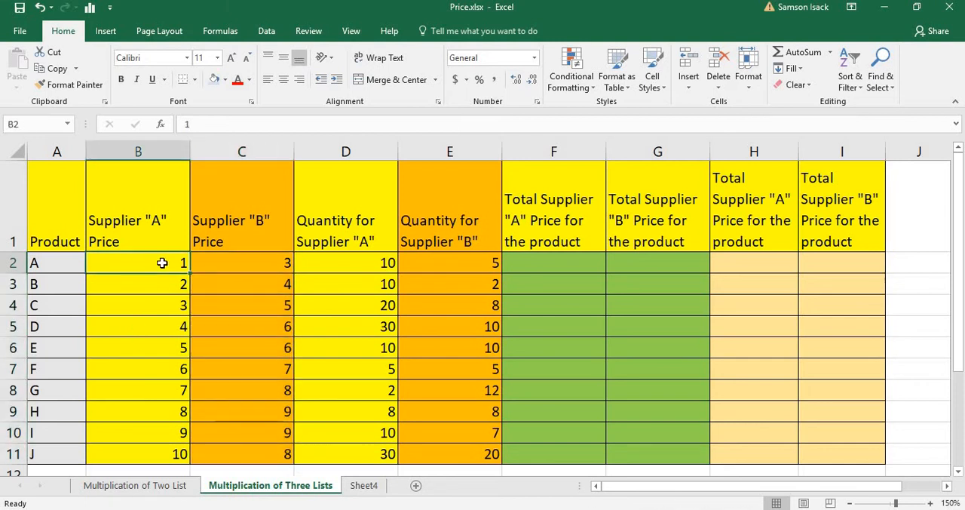
{"action": "left_click_drag", "start_coordinate": [276, 258], "coordinate": [286, 455]}
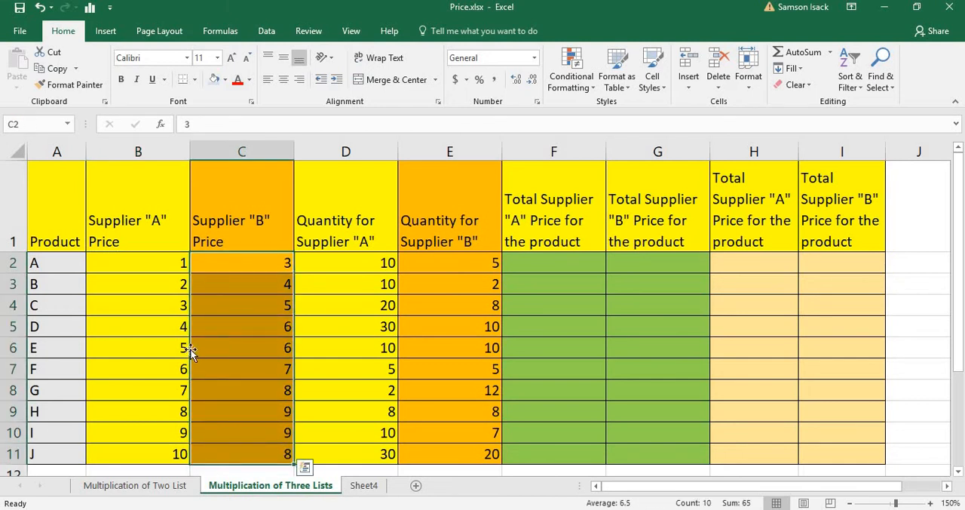
{"action": "left_click", "coordinate": [140, 263]}
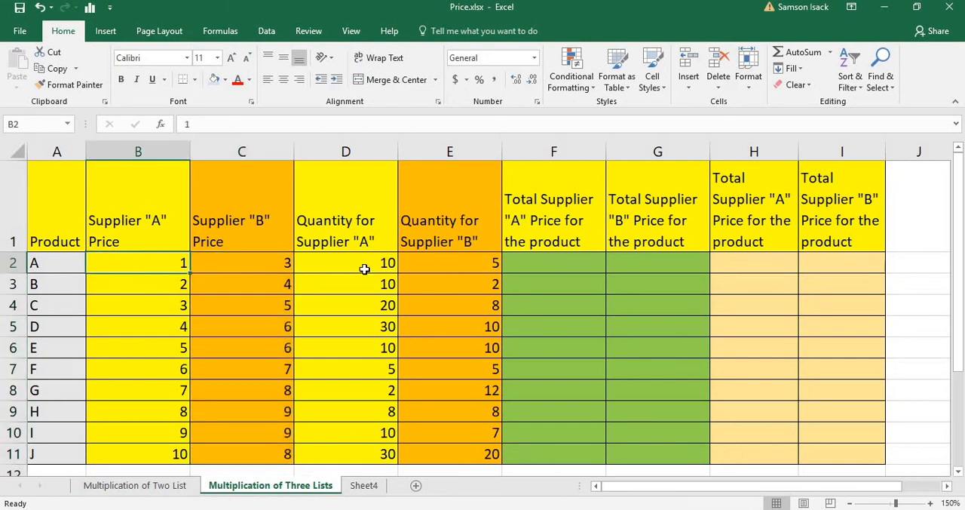
Step: Review the quantity columns for Supplier "A" and Supplier "B" alongside both suppliers' price columns
{"action": "left_click", "coordinate": [364, 269]}
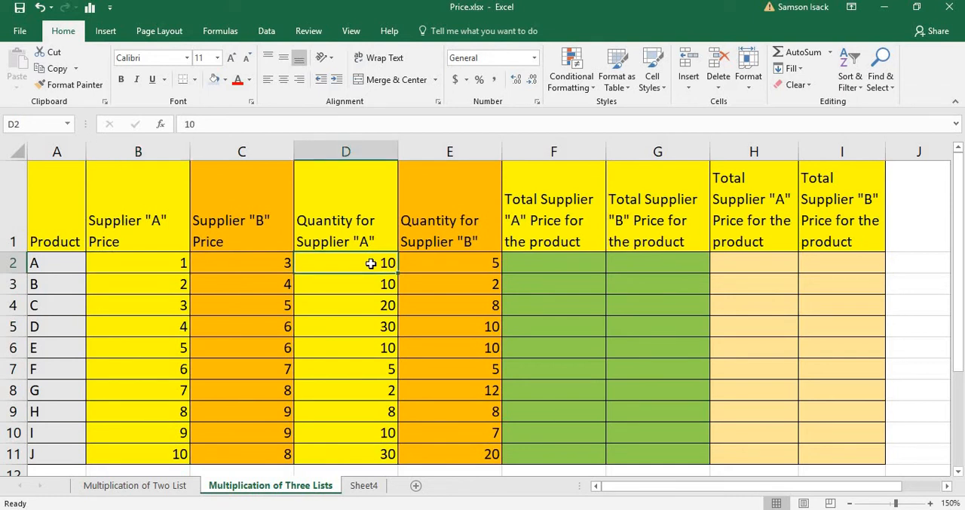
{"action": "left_click_drag", "start_coordinate": [373, 263], "coordinate": [390, 451]}
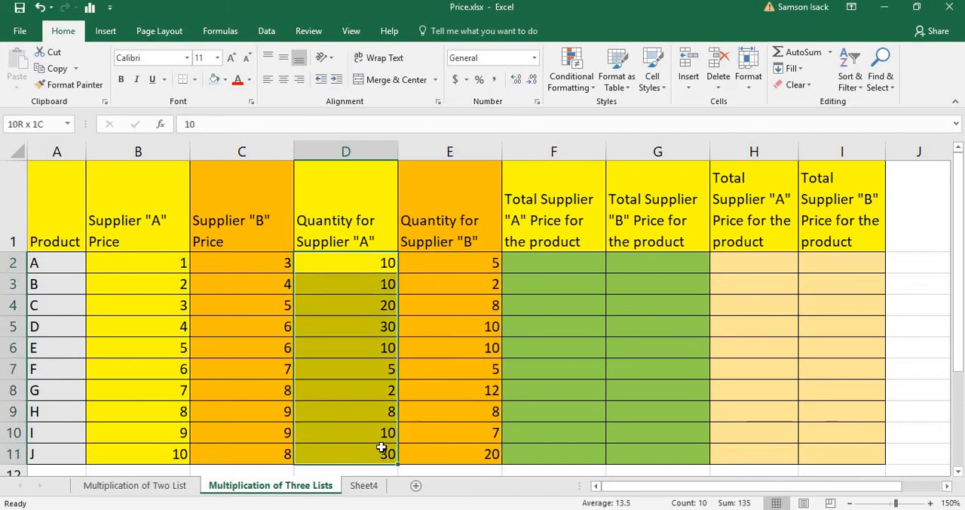
{"action": "left_click_drag", "start_coordinate": [448, 269], "coordinate": [483, 453]}
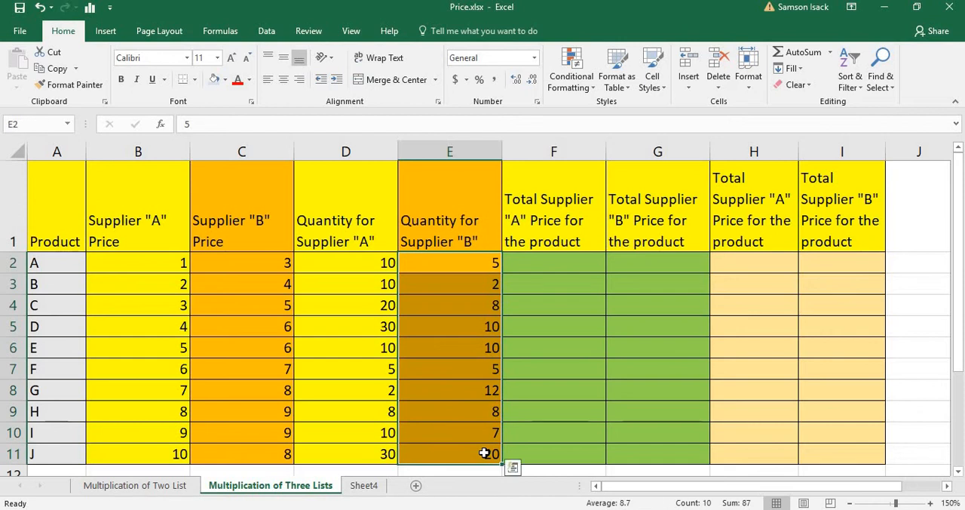
{"action": "left_click_drag", "start_coordinate": [112, 259], "coordinate": [258, 475]}
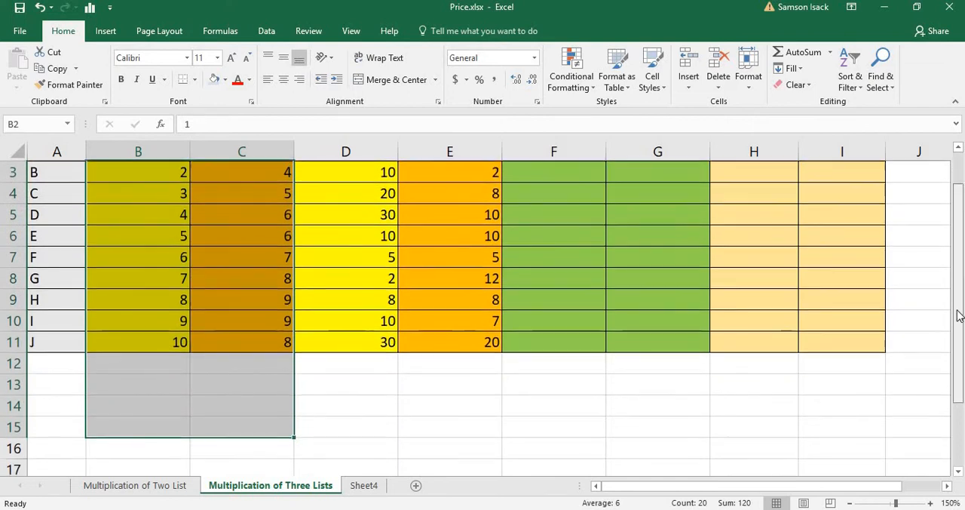
{"action": "scroll", "coordinate": [959, 354], "scroll_direction": "up", "scroll_amount": 1}
{"action": "left_click", "coordinate": [117, 218]}
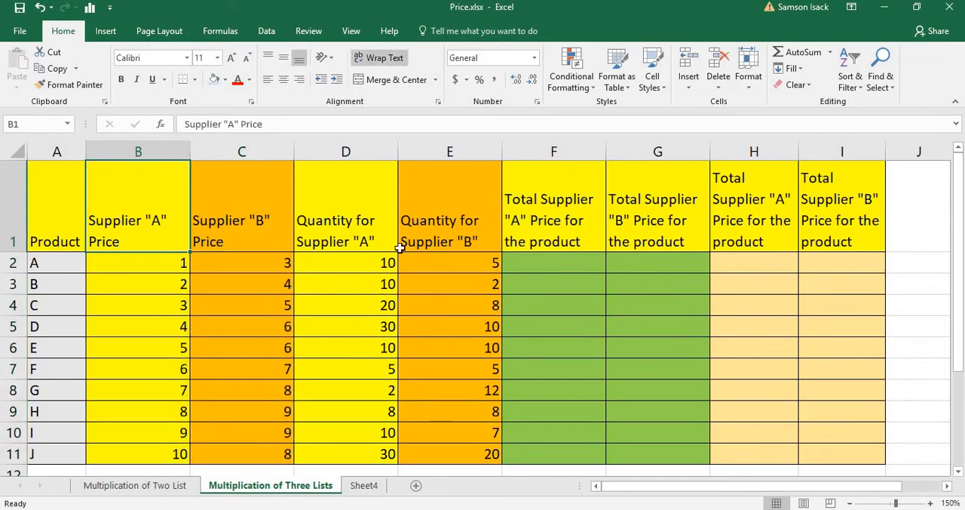
{"action": "left_click", "coordinate": [349, 199]}
{"action": "left_click_drag", "start_coordinate": [422, 241], "coordinate": [469, 428]}
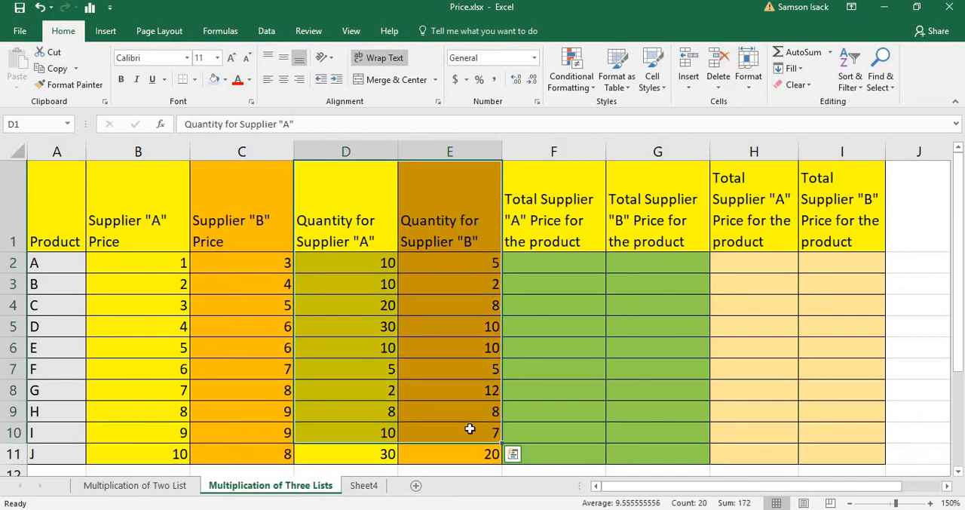
Step: Examine how the Supplier "A" price and quantity pair up in rows 2 and 3 for the total price column
{"action": "left_click", "coordinate": [549, 263]}
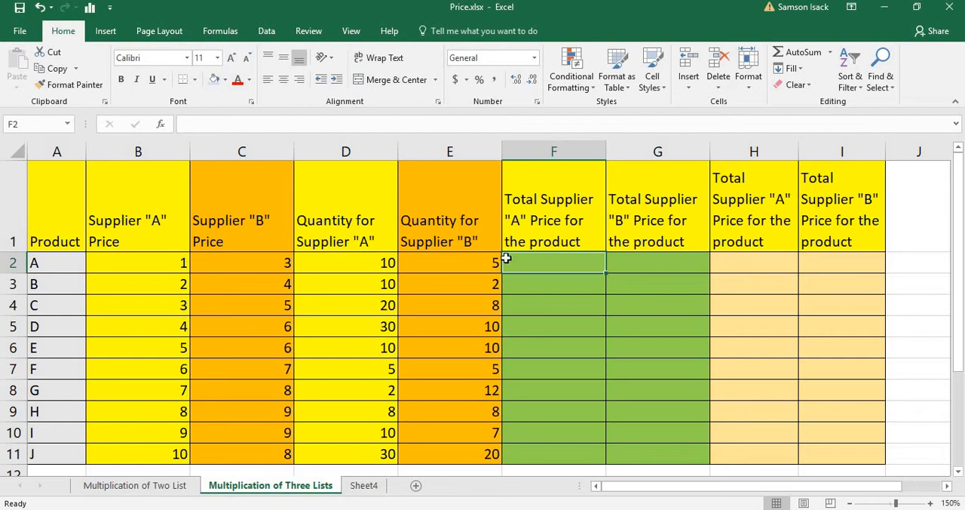
{"action": "left_click", "coordinate": [232, 257]}
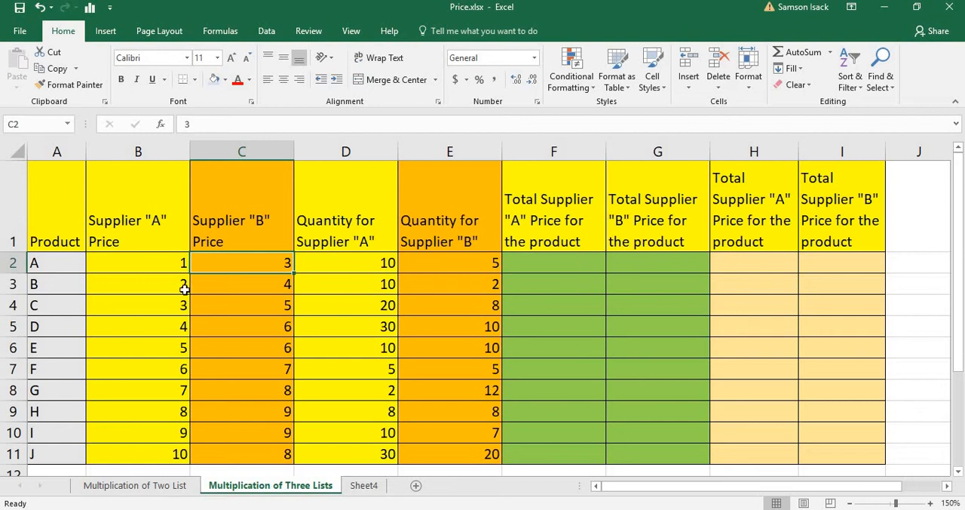
{"action": "left_click", "coordinate": [163, 259]}
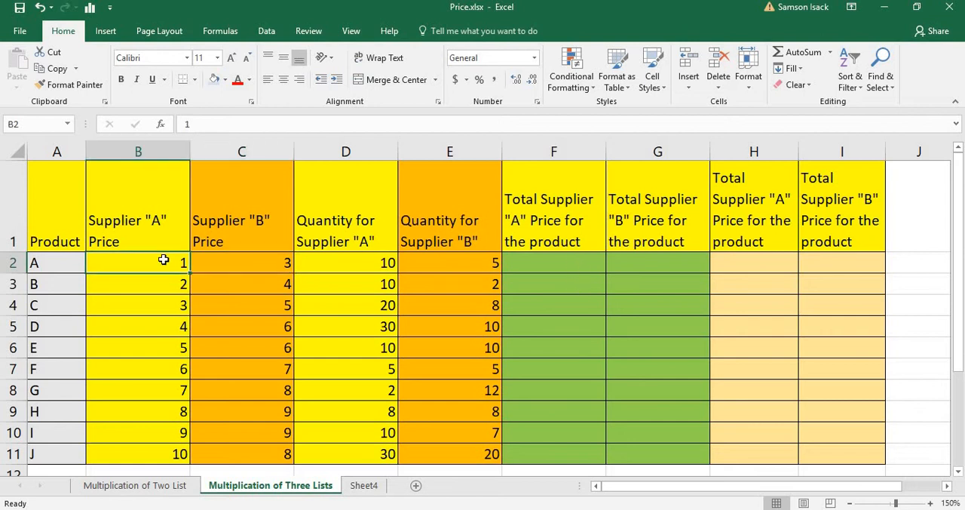
{"action": "left_click", "coordinate": [341, 262]}
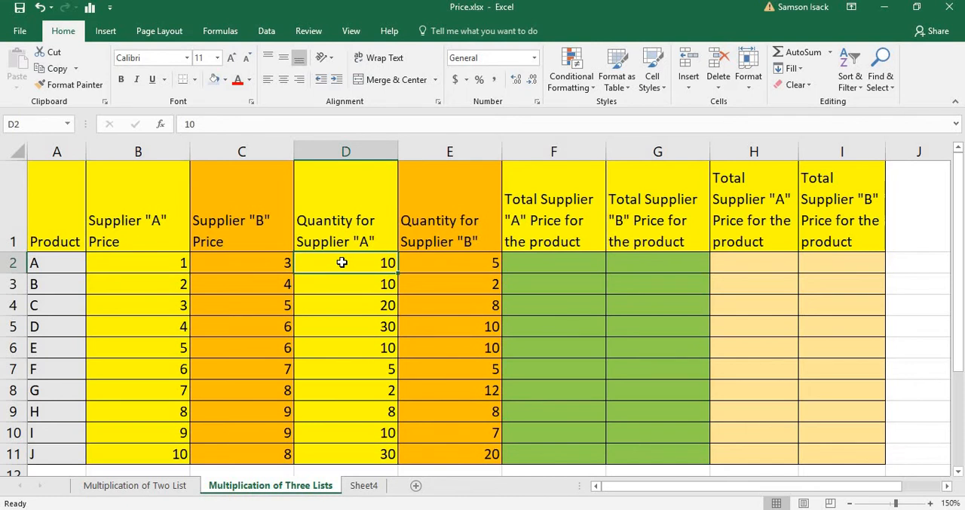
{"action": "left_click", "coordinate": [164, 282]}
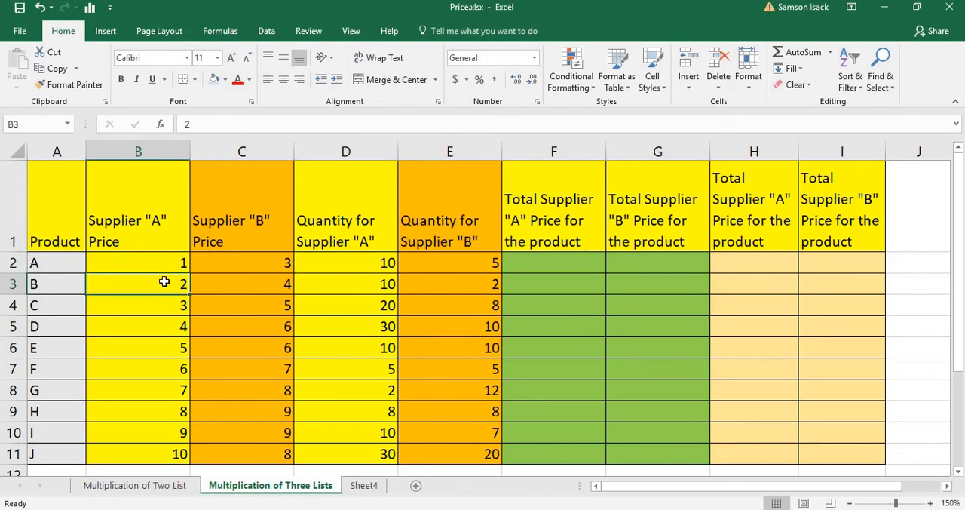
{"action": "left_click", "coordinate": [359, 280]}
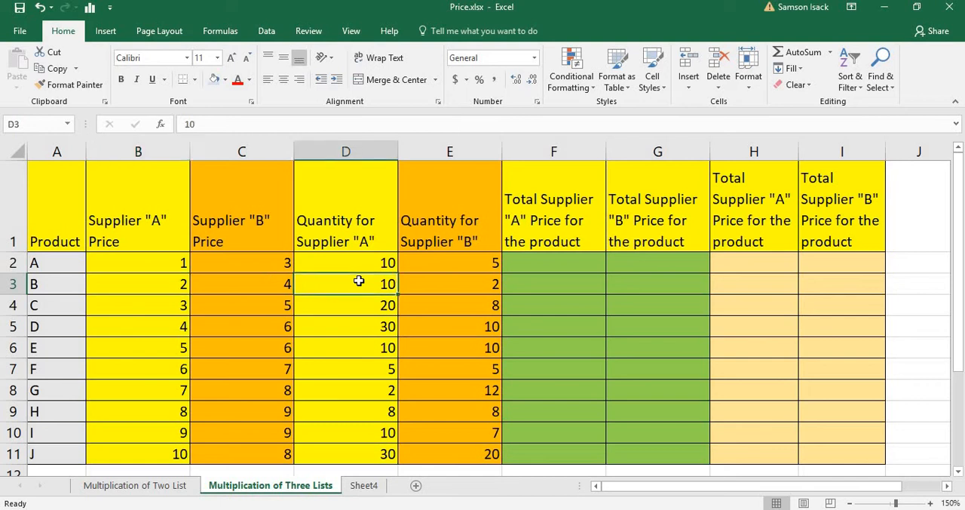
Step: Enter the formula =B2*D2 in F2 to multiply product A's Supplier "A" price by its quantity
{"action": "left_click", "coordinate": [565, 262]}
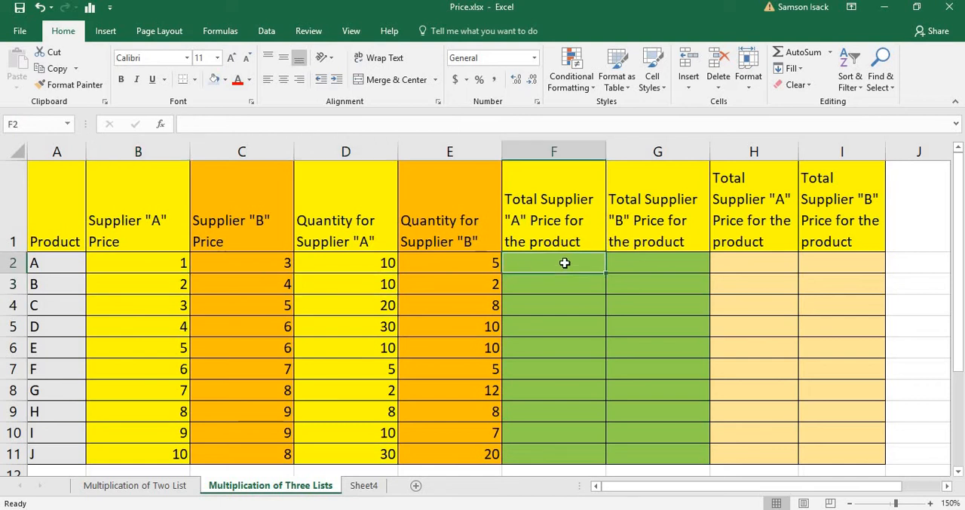
{"action": "type", "text": "="}
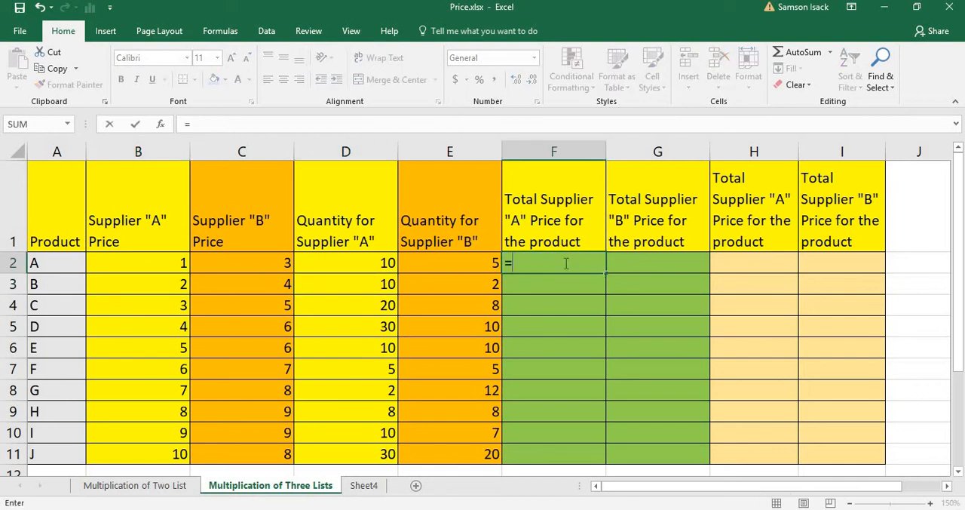
{"action": "left_click", "coordinate": [163, 266]}
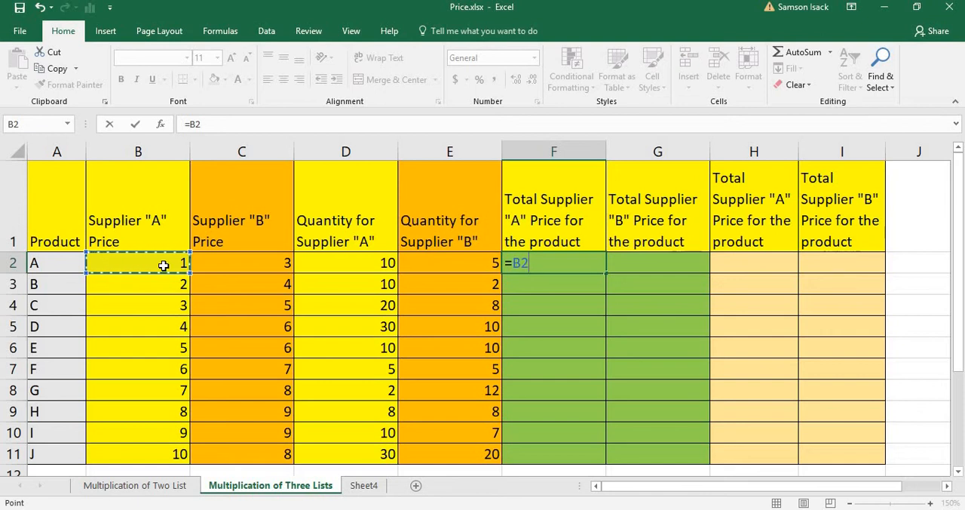
{"action": "type", "text": "*"}
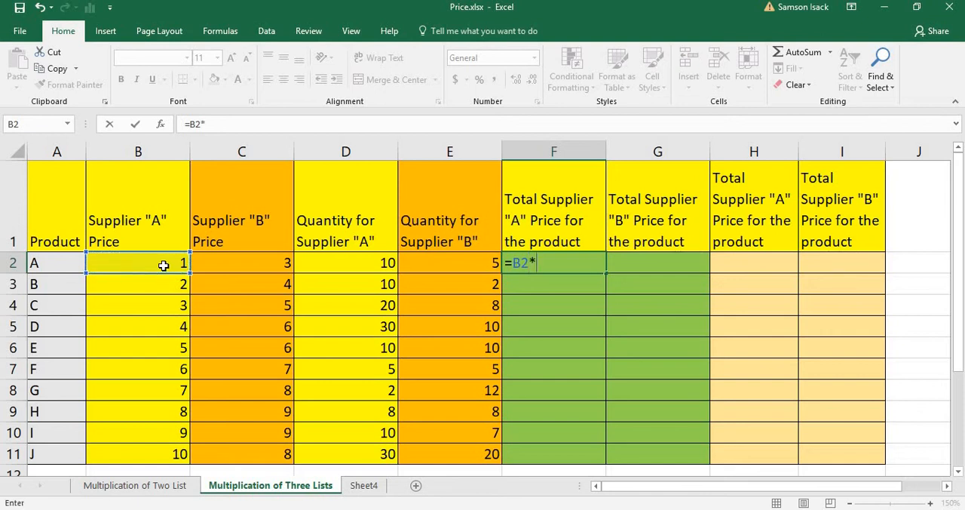
{"action": "left_click", "coordinate": [371, 262]}
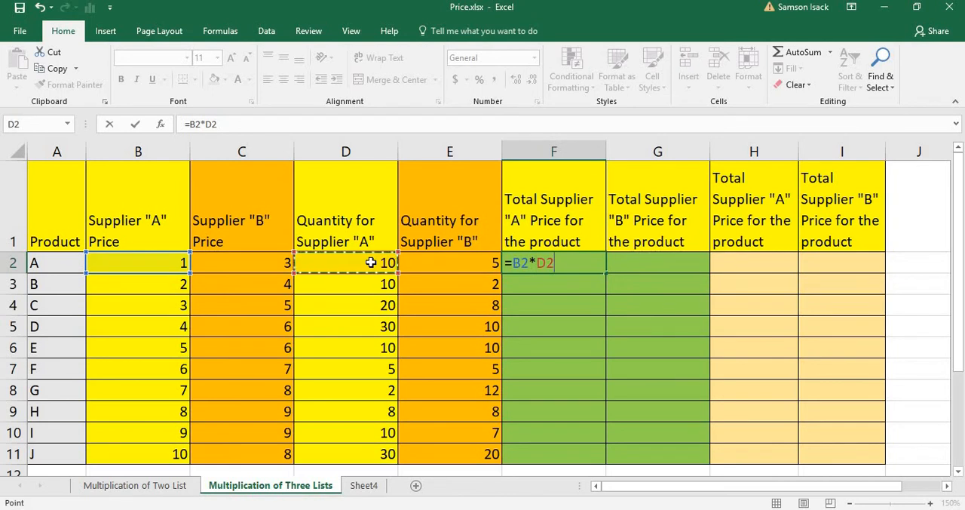
{"action": "key", "text": "Return"}
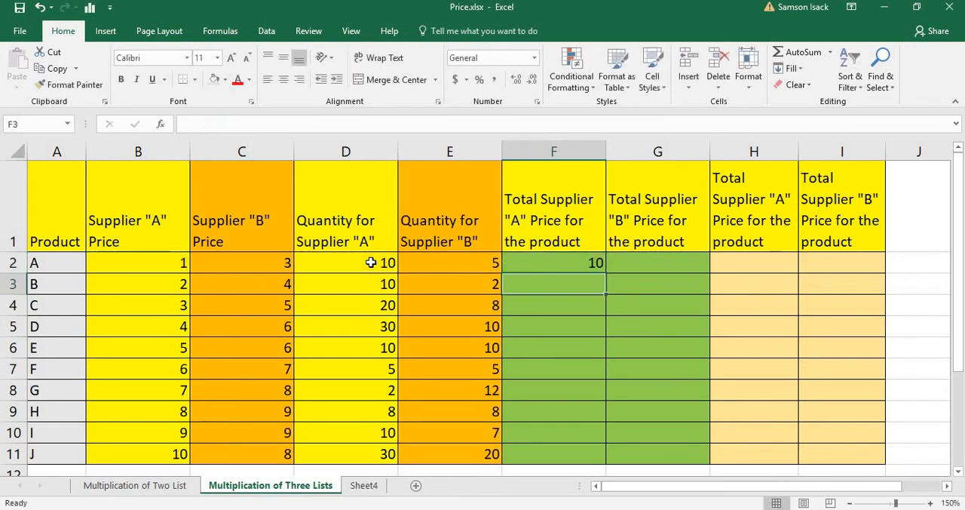
Step: Fill the F2 formula down through F11 to calculate the Supplier "A" total for every product
{"action": "left_click", "coordinate": [562, 257]}
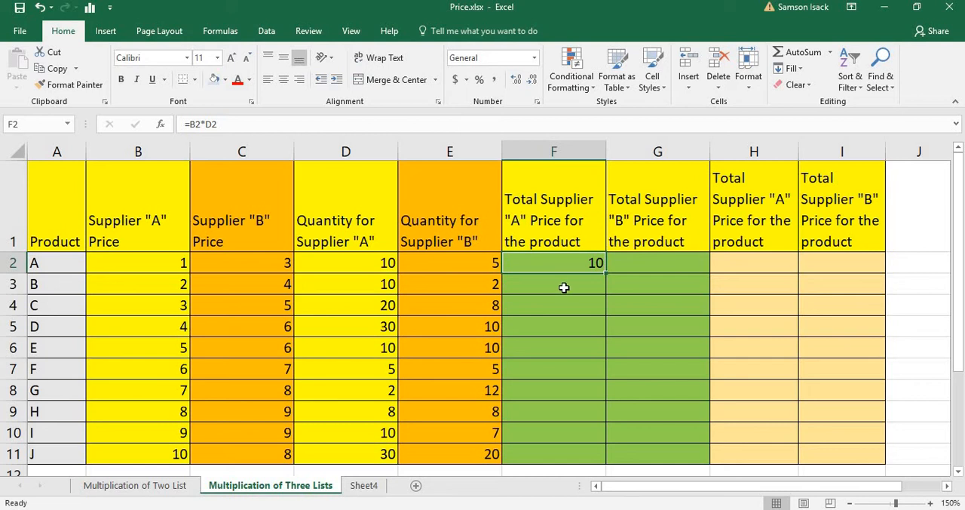
{"action": "left_click", "coordinate": [563, 287]}
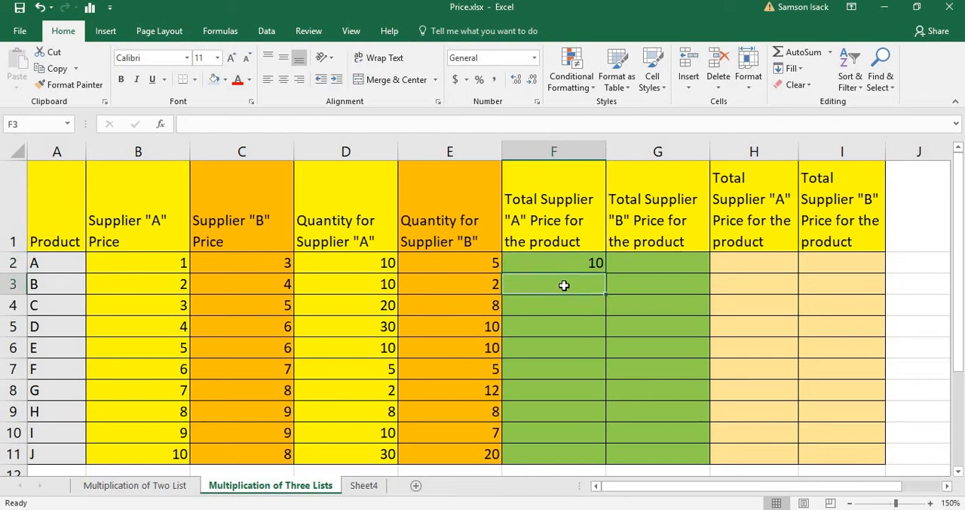
{"action": "left_click", "coordinate": [585, 257]}
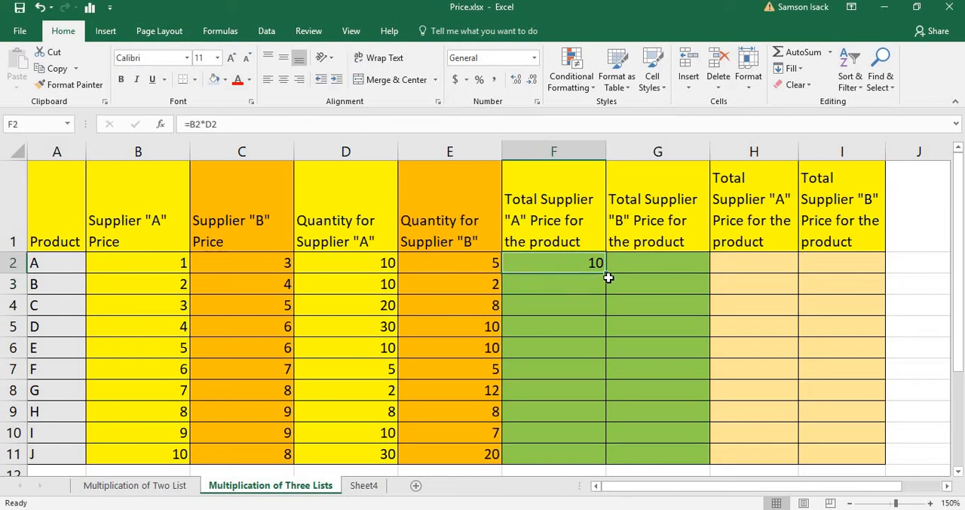
{"action": "left_click_drag", "start_coordinate": [607, 276], "coordinate": [607, 464]}
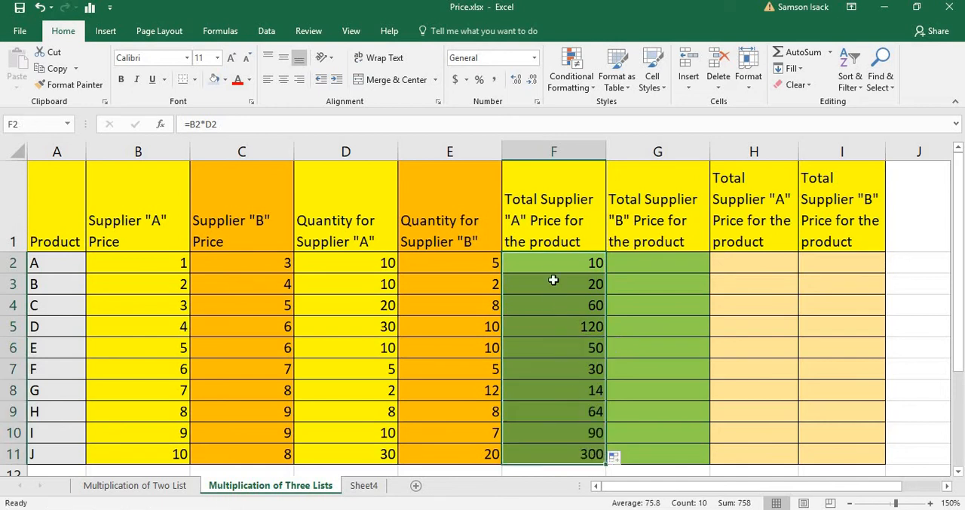
Step: Narrow the Supplier "B" price column C and Supplier "B" quantity column E so the Supplier "A" columns sit close together
{"action": "left_click", "coordinate": [240, 151]}
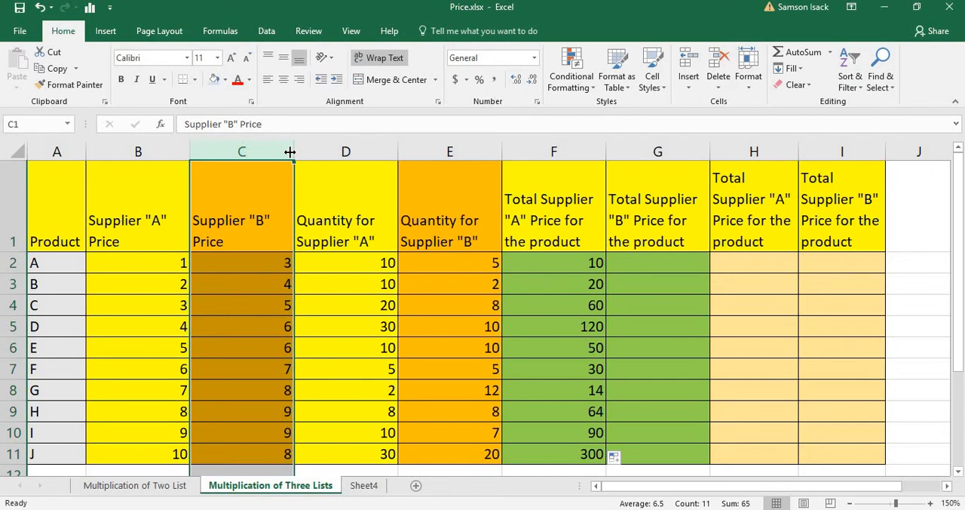
{"action": "left_click_drag", "start_coordinate": [290, 152], "coordinate": [212, 151]}
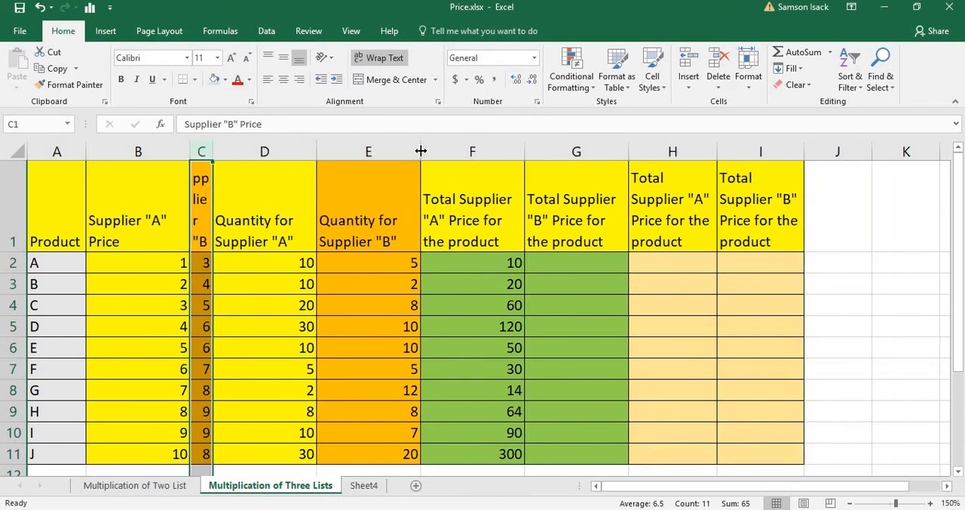
{"action": "left_click_drag", "start_coordinate": [420, 150], "coordinate": [337, 170]}
Step: Check the Supplier "A" total formulas in F2 and F11 against the price in B2
{"action": "left_click", "coordinate": [420, 265]}
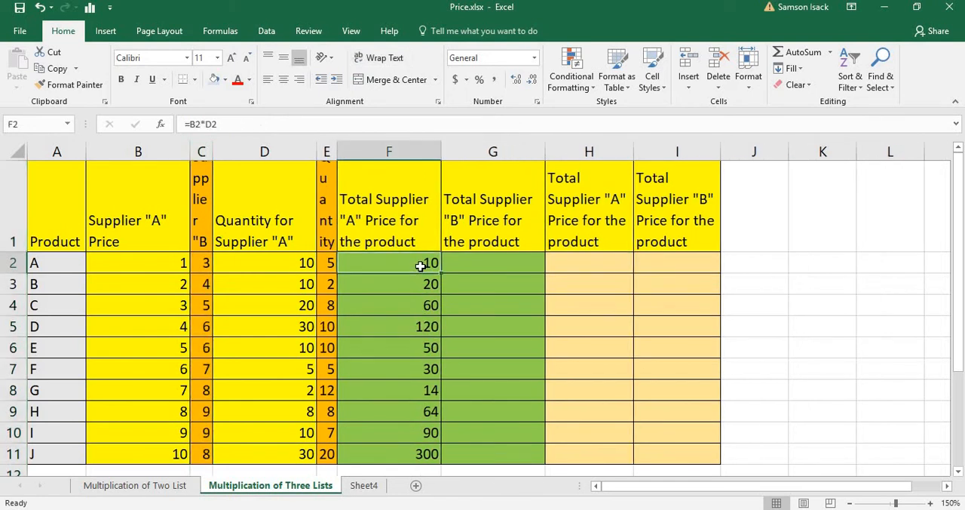
{"action": "left_click", "coordinate": [422, 454]}
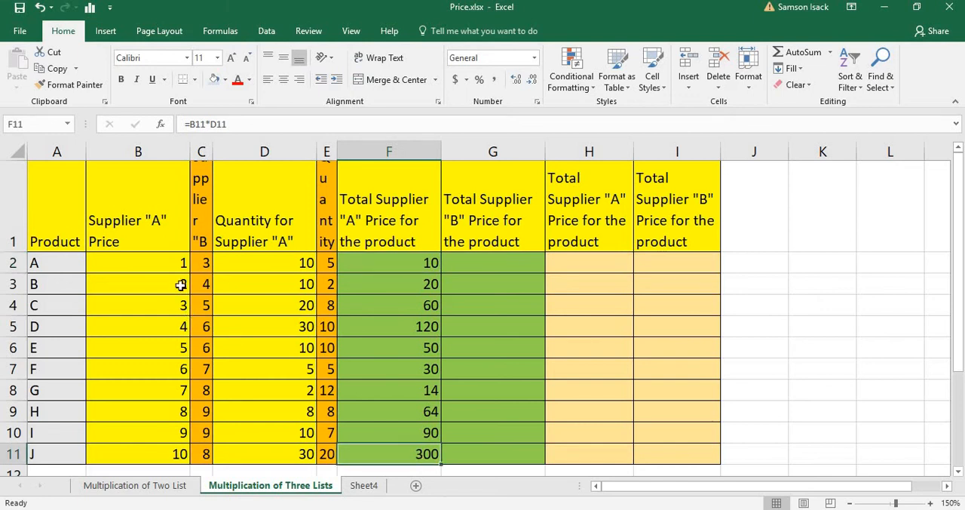
{"action": "left_click", "coordinate": [160, 269]}
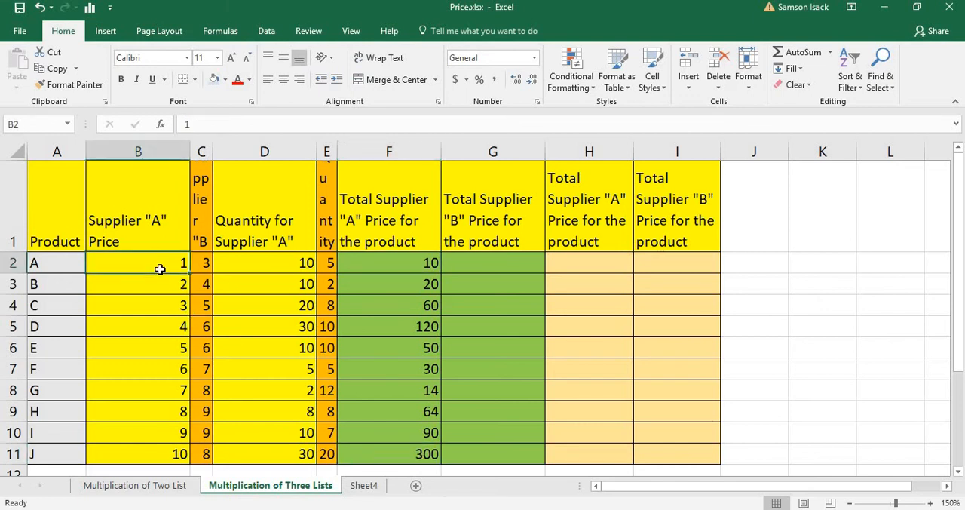
{"action": "left_click", "coordinate": [387, 264]}
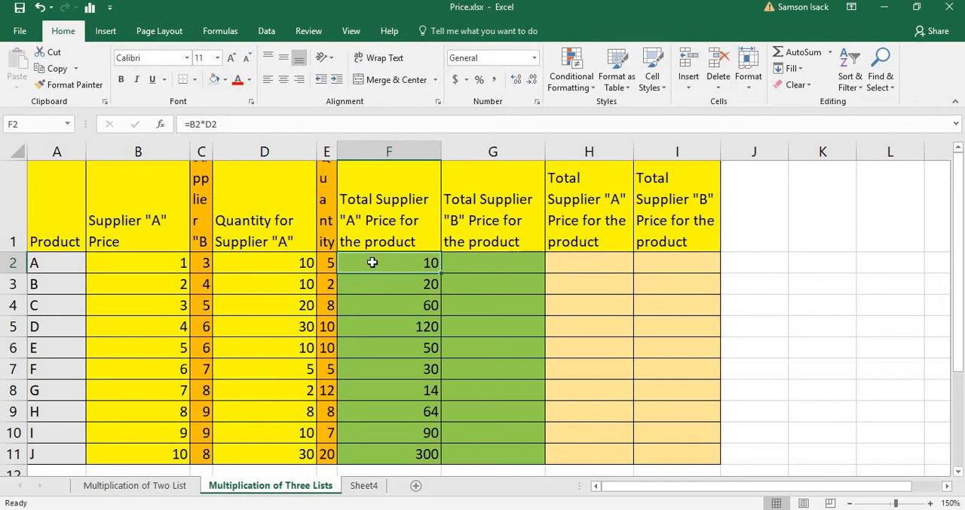
Step: Widen the Supplier "B" price column C and quantity column E until their headers are readable
{"action": "left_click", "coordinate": [512, 267]}
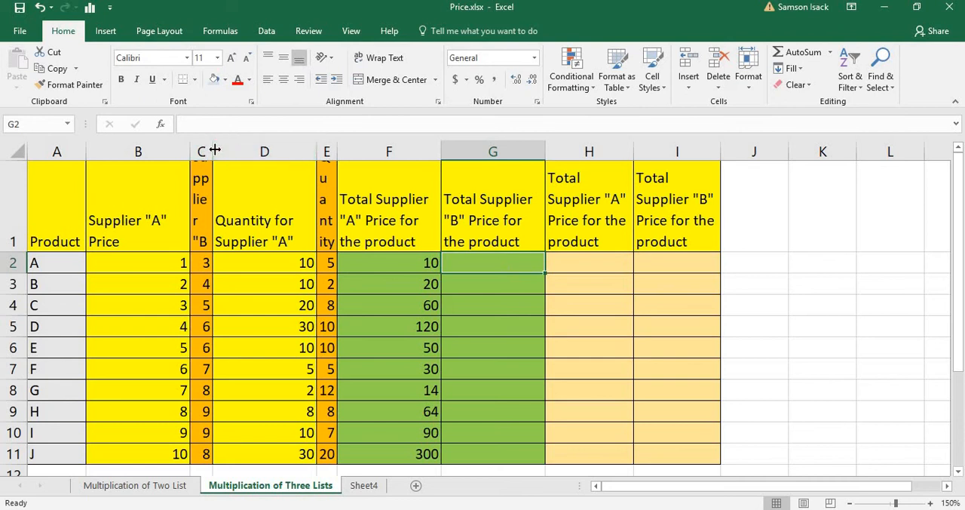
{"action": "left_click_drag", "start_coordinate": [214, 150], "coordinate": [265, 153]}
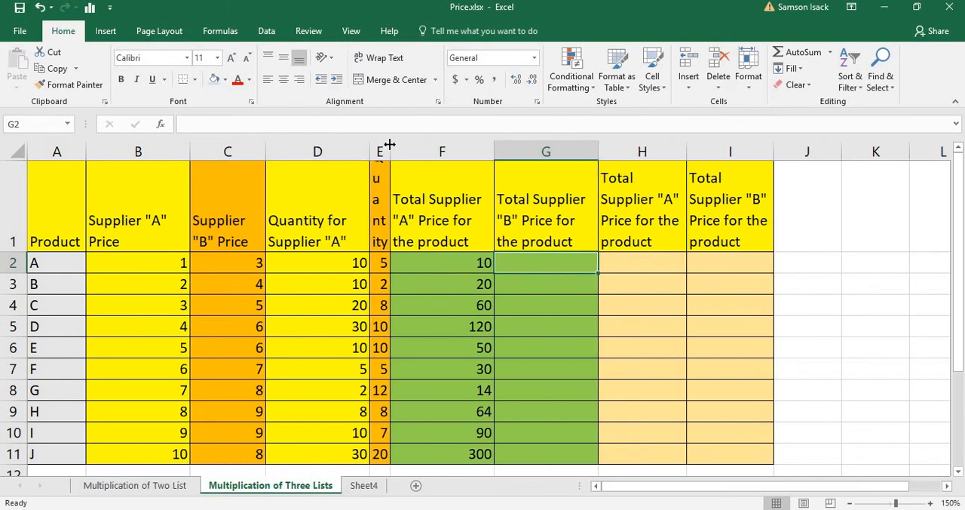
{"action": "left_click_drag", "start_coordinate": [389, 143], "coordinate": [460, 151]}
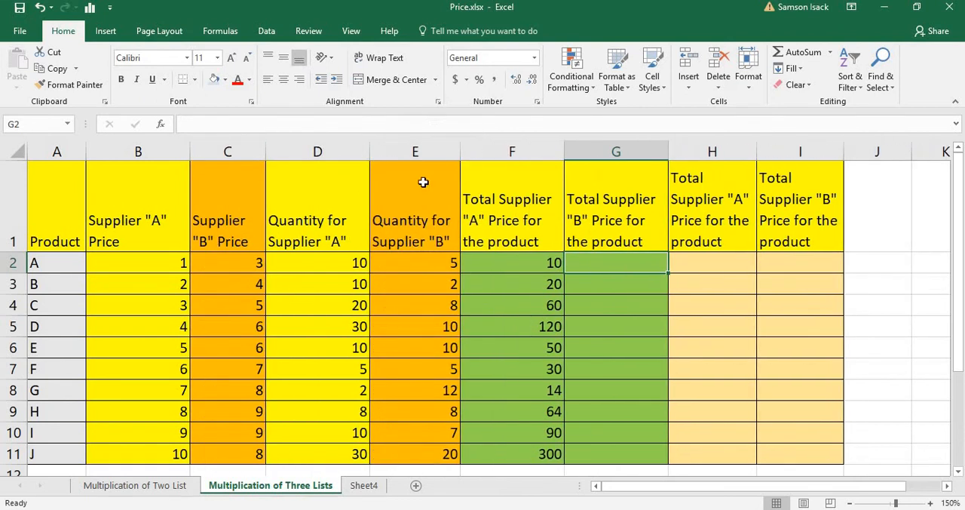
{"action": "left_click_drag", "start_coordinate": [266, 153], "coordinate": [287, 155]}
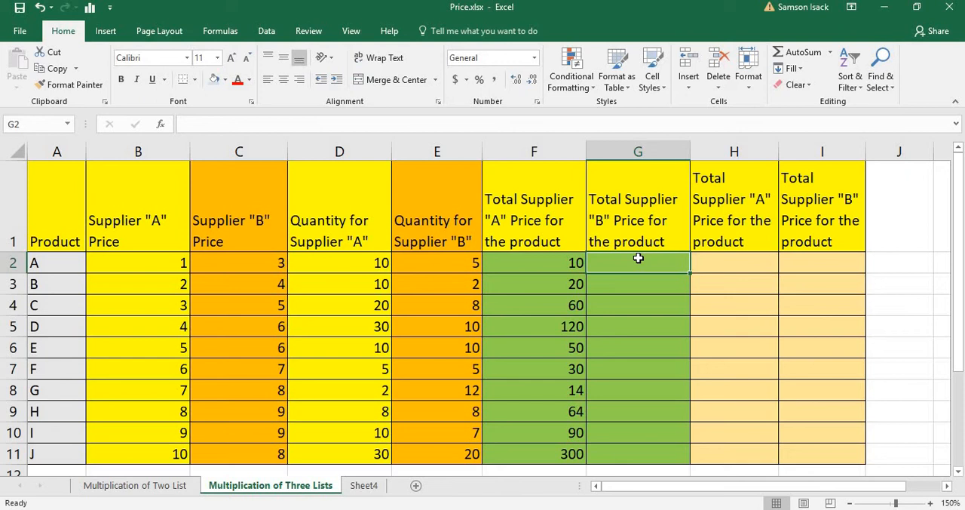
Step: Enter the formula =C2*E2 in G2 to multiply product A's Supplier "B" price by its quantity
{"action": "type", "text": "="}
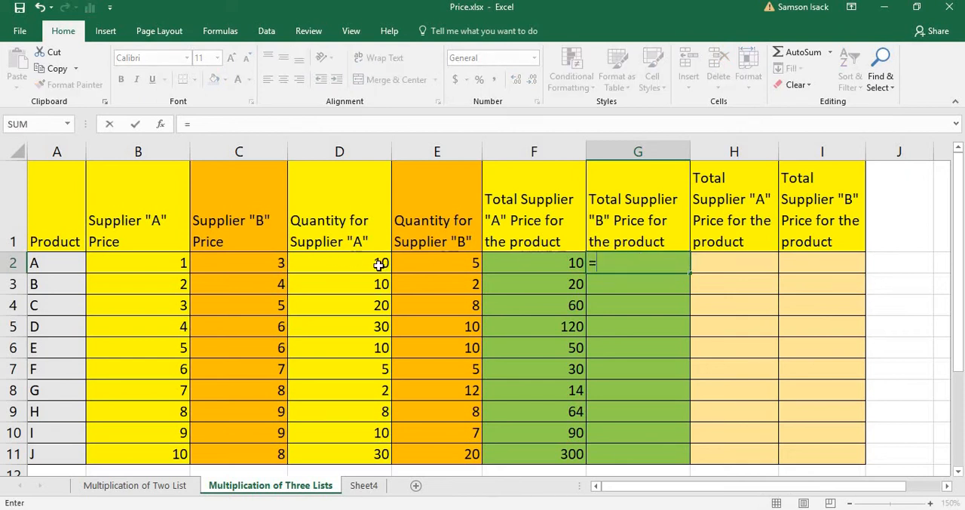
{"action": "left_click", "coordinate": [262, 268]}
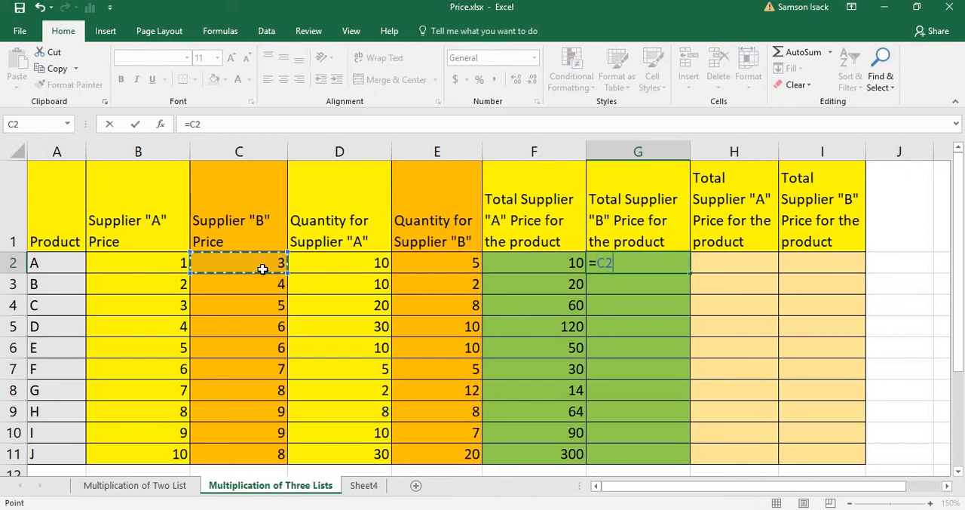
{"action": "type", "text": "*"}
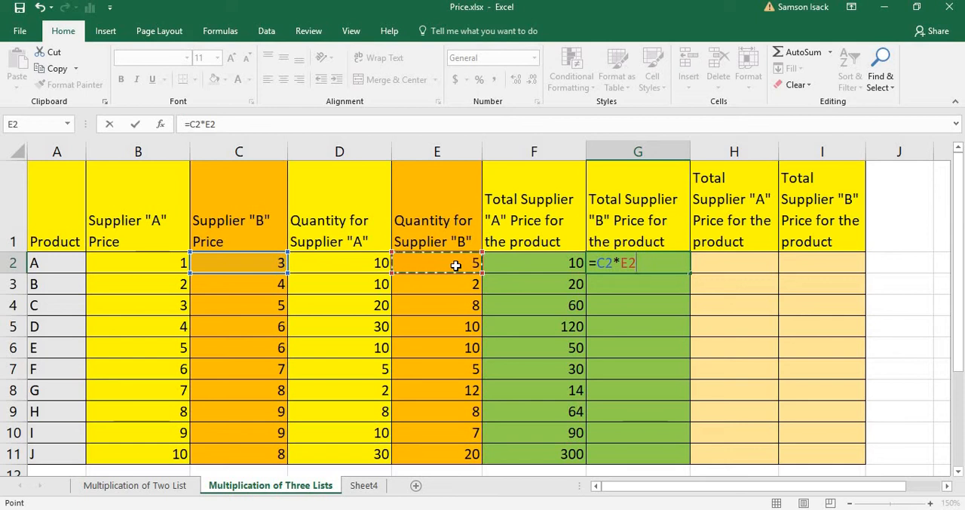
{"action": "key", "text": "Return"}
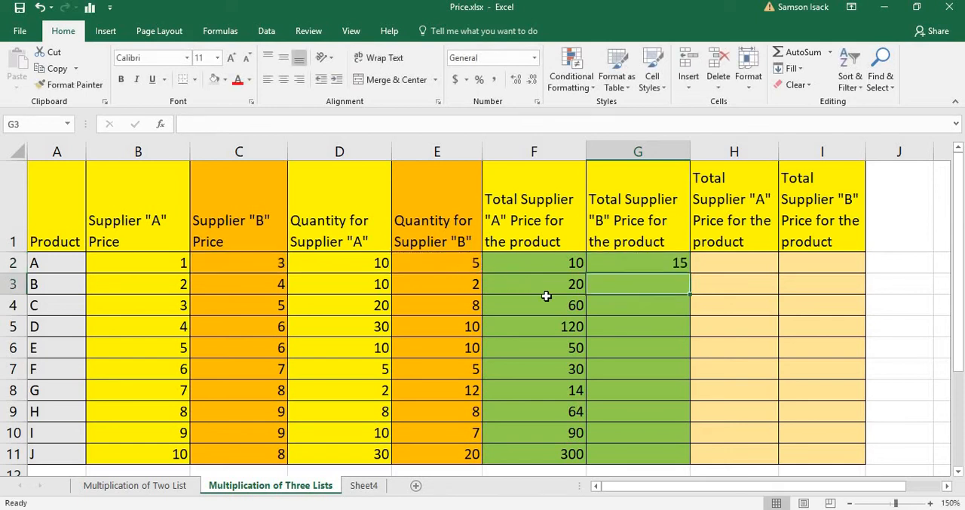
Step: Enter the formula =C3*E3 in G3 to multiply product B's Supplier "B" price by its quantity
{"action": "type", "text": "="}
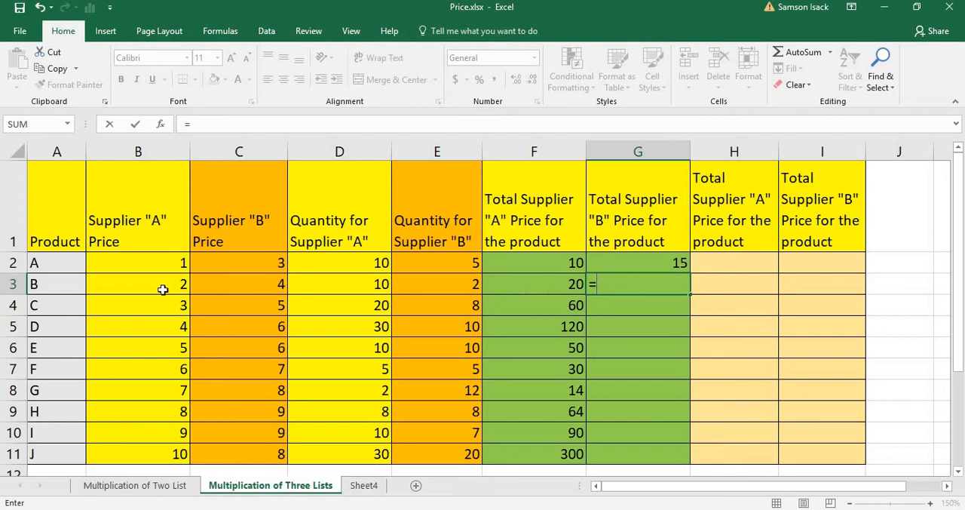
{"action": "left_click", "coordinate": [164, 285]}
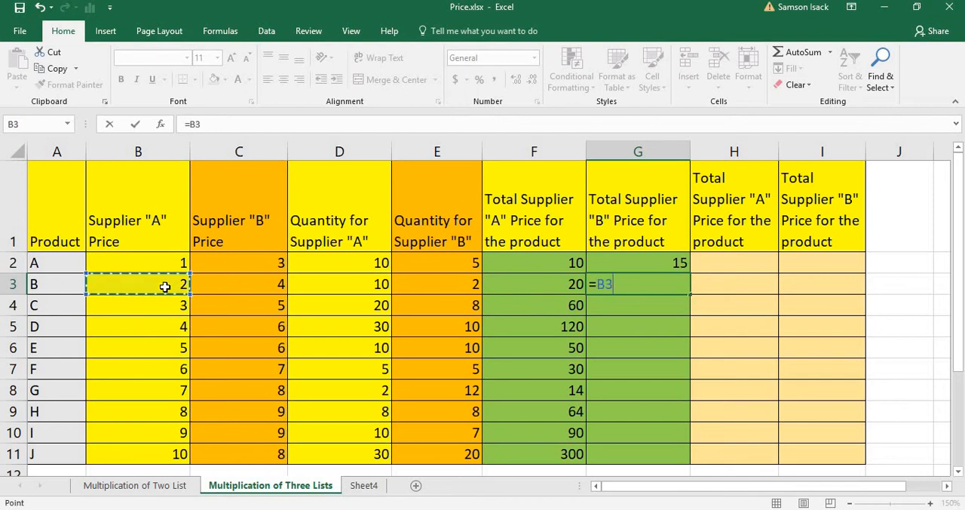
{"action": "key", "text": "BackSpace"}
{"action": "key", "text": "BackSpace"}
{"action": "left_click", "coordinate": [266, 285]}
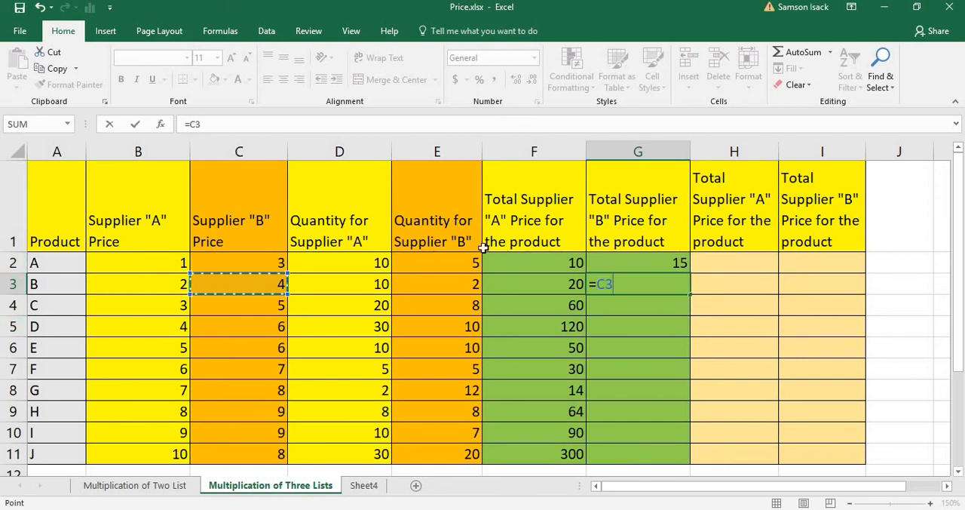
{"action": "type", "text": "*"}
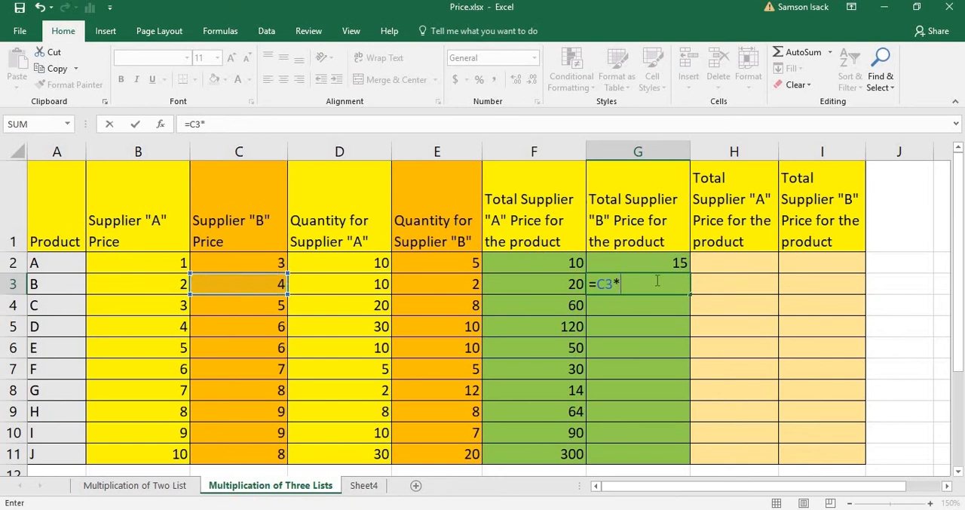
{"action": "left_click", "coordinate": [443, 291]}
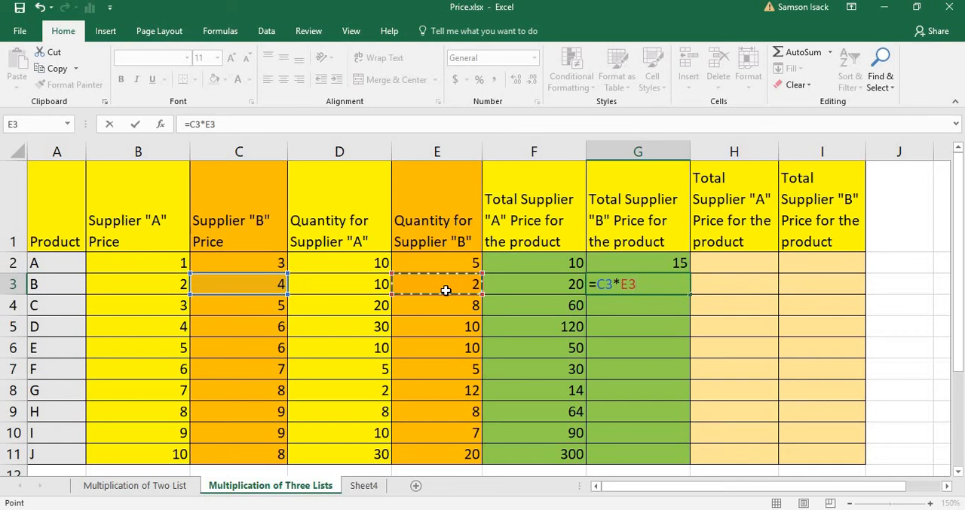
{"action": "key", "text": "Return"}
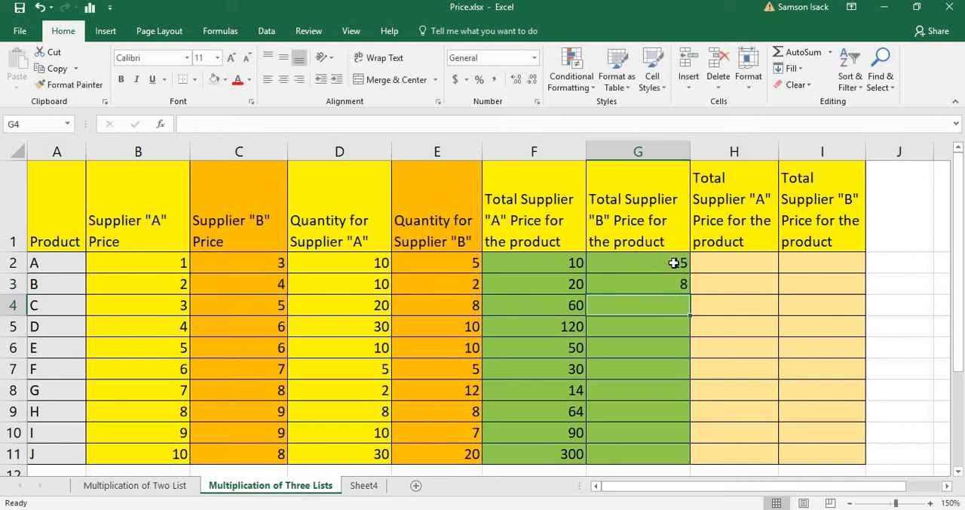
Step: Fill the G3 formula down through G11 to calculate the Supplier "B" total for the remaining products
{"action": "left_click", "coordinate": [676, 282]}
{"action": "left_click_drag", "start_coordinate": [689, 296], "coordinate": [683, 460]}
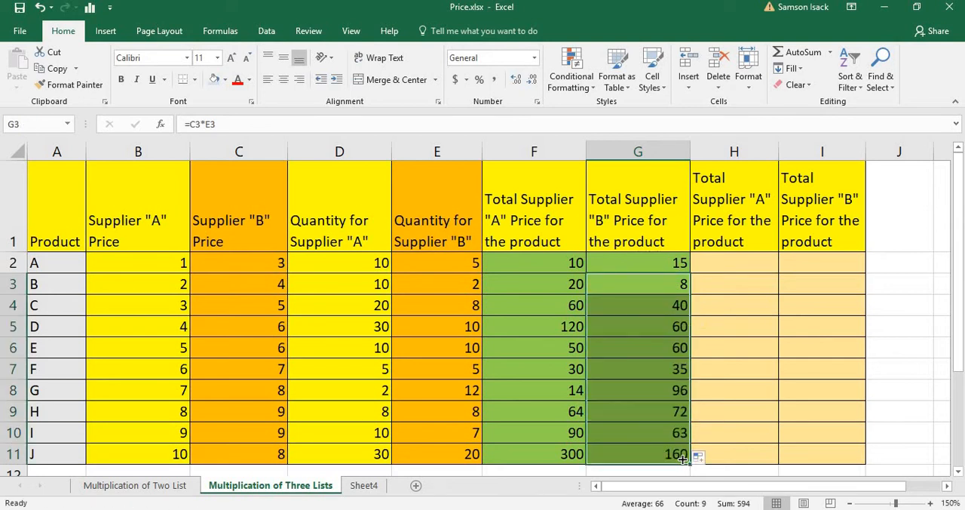
{"action": "left_click", "coordinate": [669, 455]}
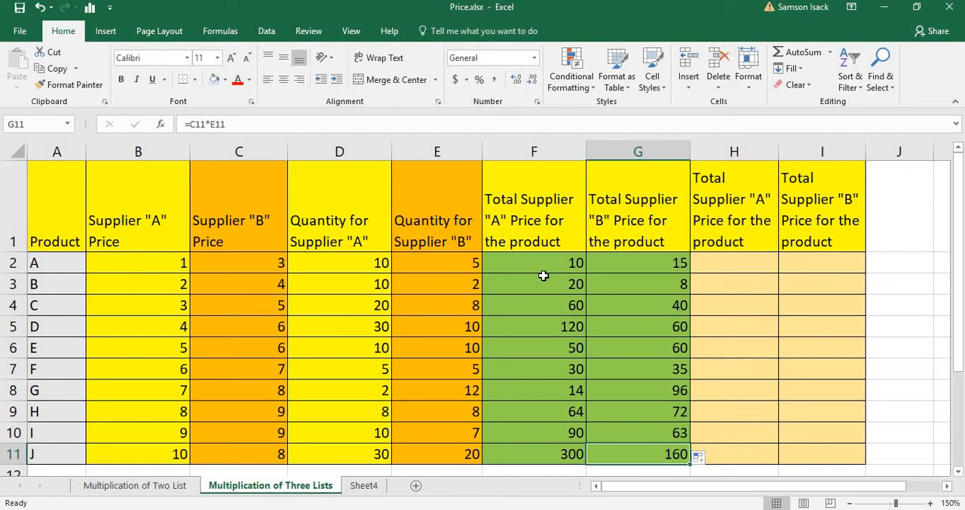
Step: Examine how the price range B2:C11 and quantity range D2:E11 correspond to the empty totals range H2:I11
{"action": "left_click", "coordinate": [762, 260]}
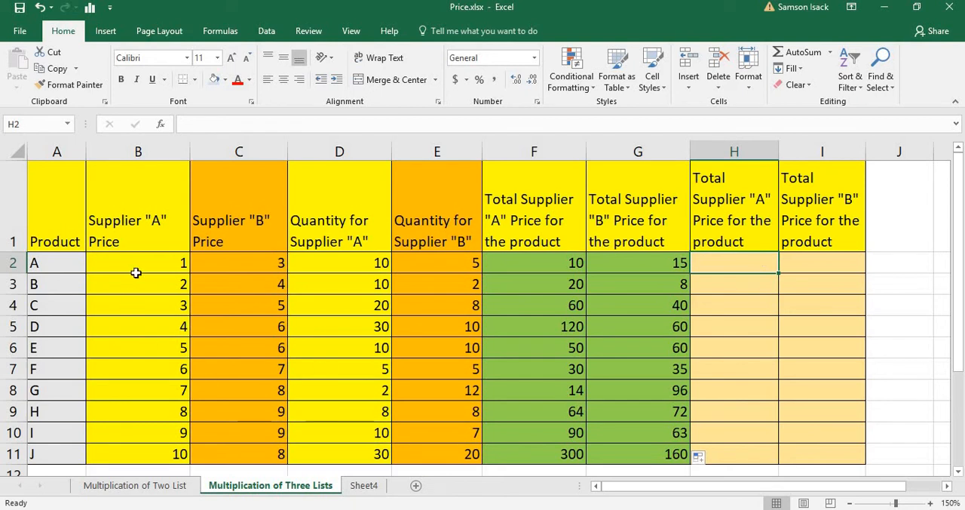
{"action": "left_click_drag", "start_coordinate": [149, 260], "coordinate": [242, 449]}
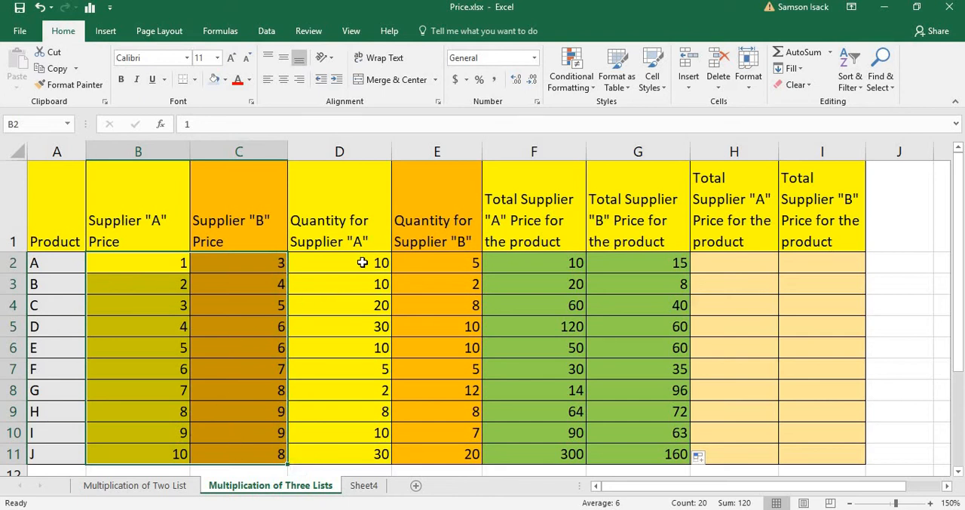
{"action": "left_click_drag", "start_coordinate": [363, 260], "coordinate": [414, 259]}
{"action": "left_click_drag", "start_coordinate": [961, 265], "coordinate": [945, 143]}
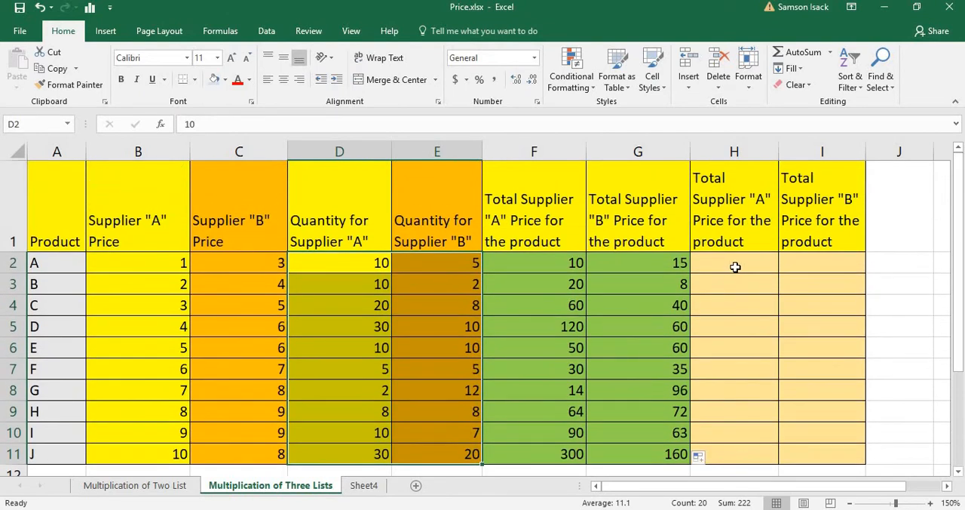
{"action": "left_click", "coordinate": [735, 267]}
{"action": "left_click_drag", "start_coordinate": [734, 267], "coordinate": [827, 448]}
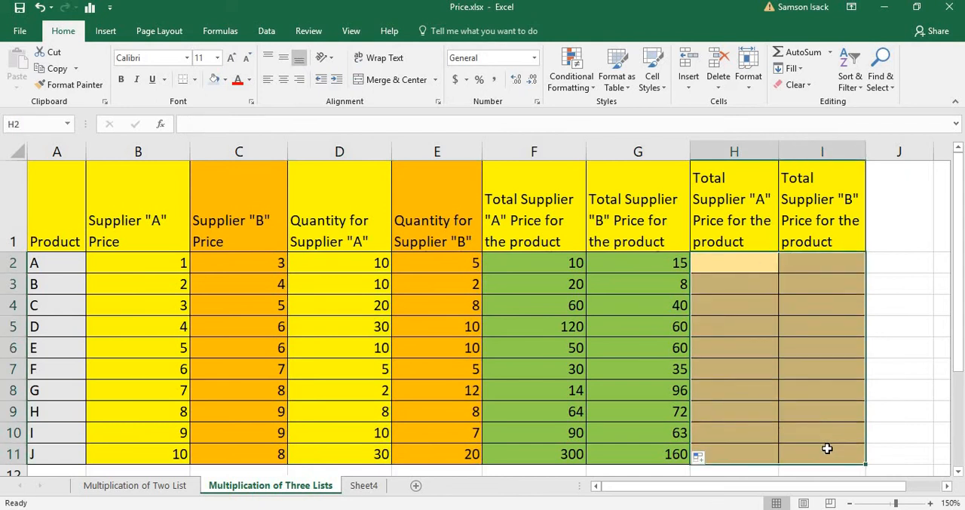
{"action": "left_click", "coordinate": [734, 259]}
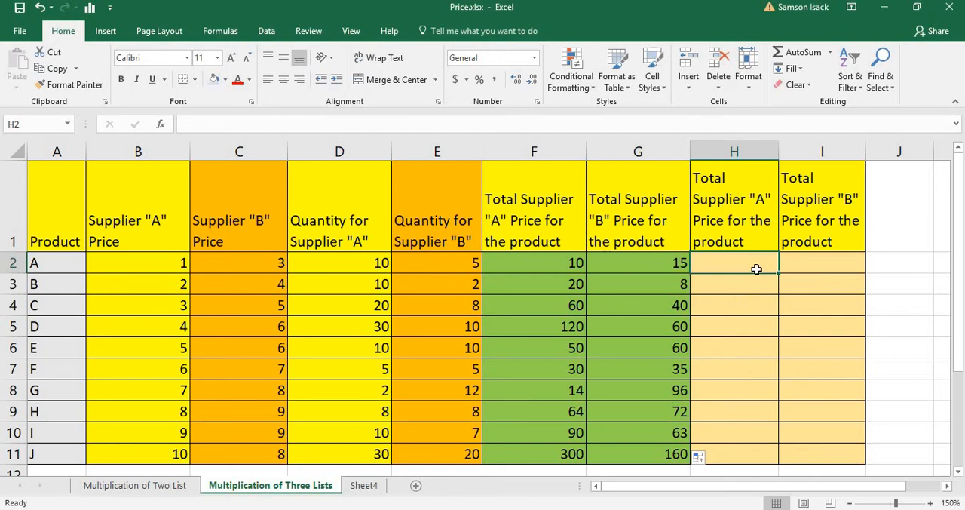
{"action": "left_click", "coordinate": [140, 257]}
{"action": "left_click_drag", "start_coordinate": [205, 286], "coordinate": [244, 447]}
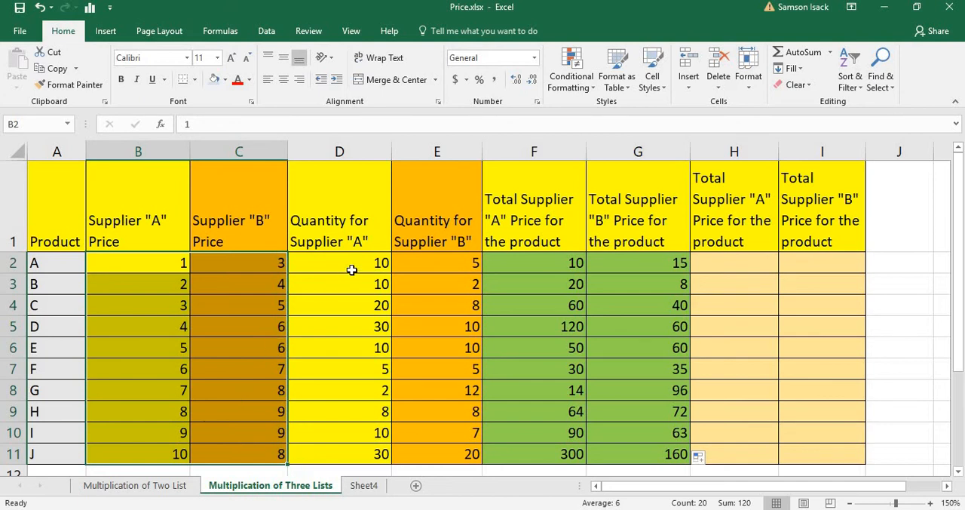
{"action": "left_click_drag", "start_coordinate": [351, 270], "coordinate": [468, 451]}
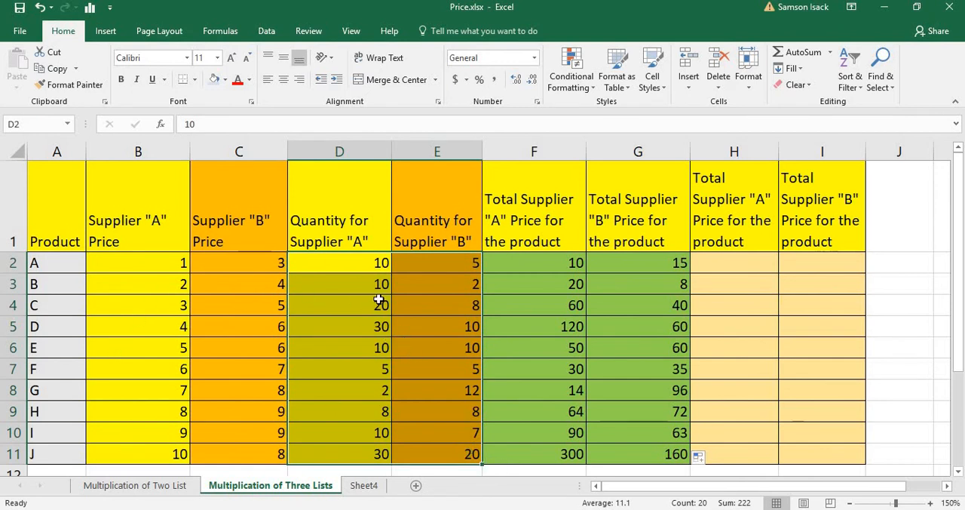
{"action": "left_click_drag", "start_coordinate": [743, 269], "coordinate": [864, 460]}
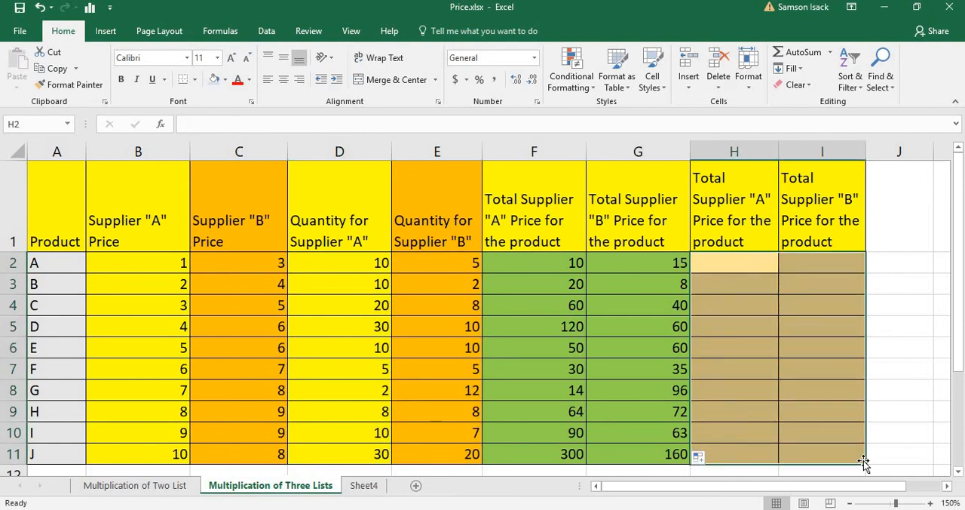
{"action": "left_click", "coordinate": [818, 257]}
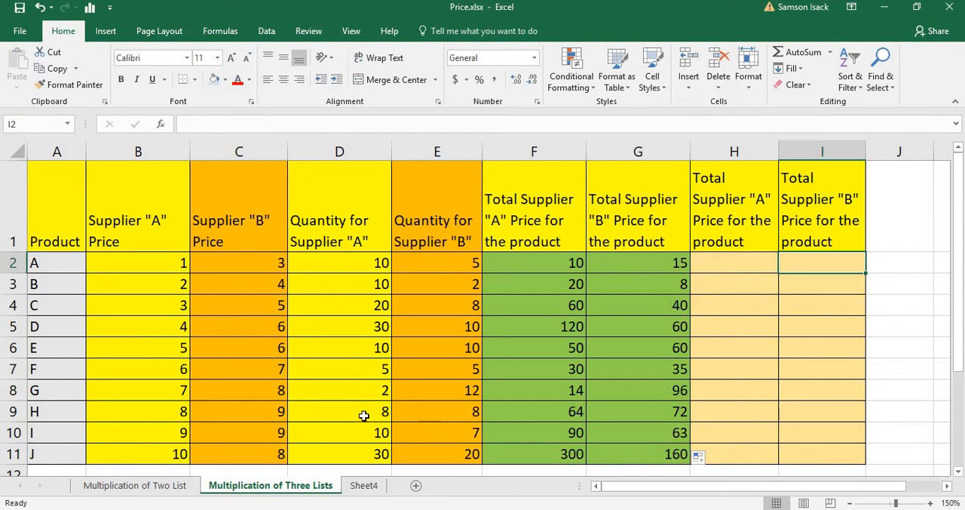
Step: Enter the array formula =B2:C11*D2:E11 across H2:I11 to multiply both suppliers' prices by their quantities
{"action": "left_click", "coordinate": [745, 264]}
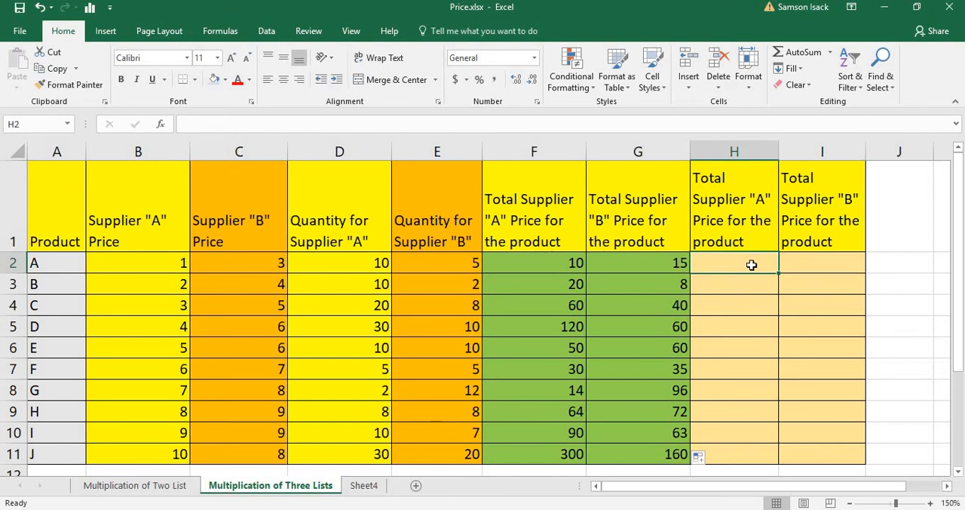
{"action": "left_click_drag", "start_coordinate": [751, 265], "coordinate": [802, 448]}
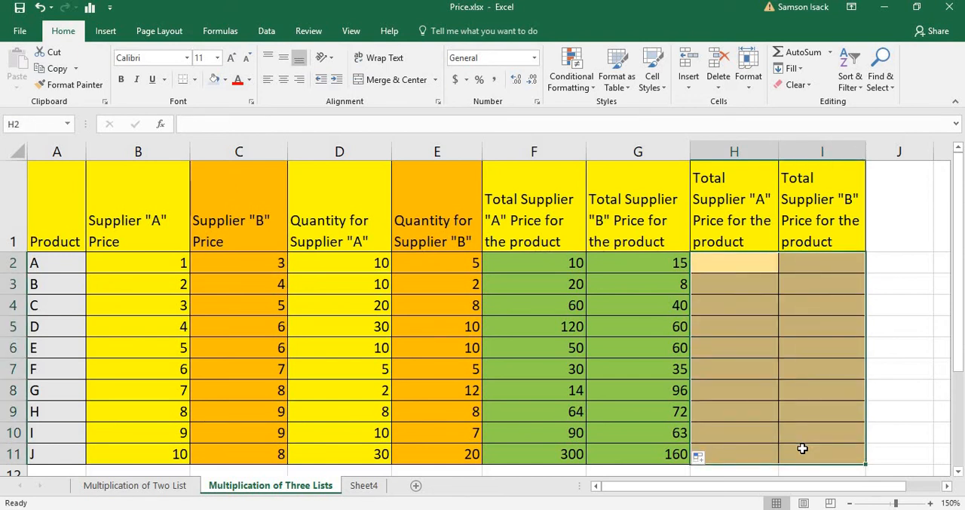
{"action": "left_click", "coordinate": [739, 267]}
{"action": "left_click_drag", "start_coordinate": [781, 344], "coordinate": [805, 444]}
{"action": "left_click", "coordinate": [417, 127]}
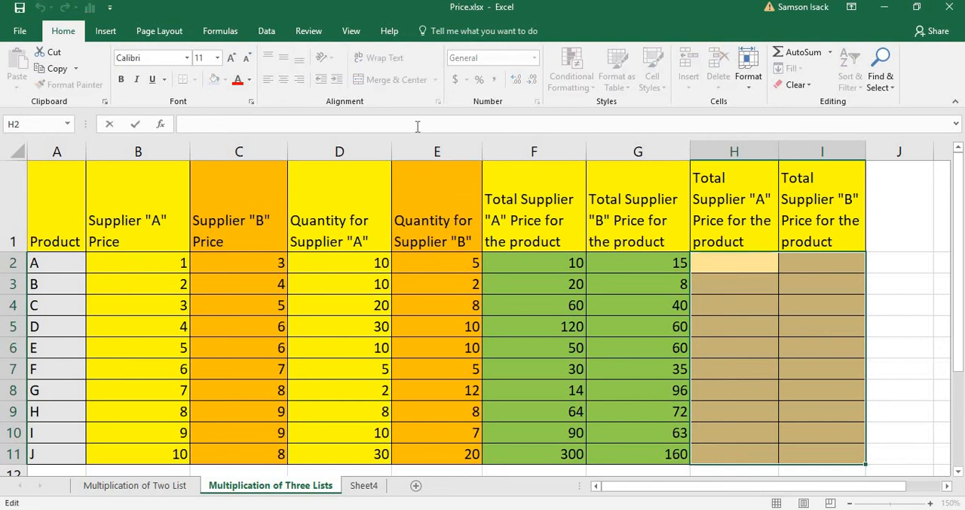
{"action": "type", "text": "="}
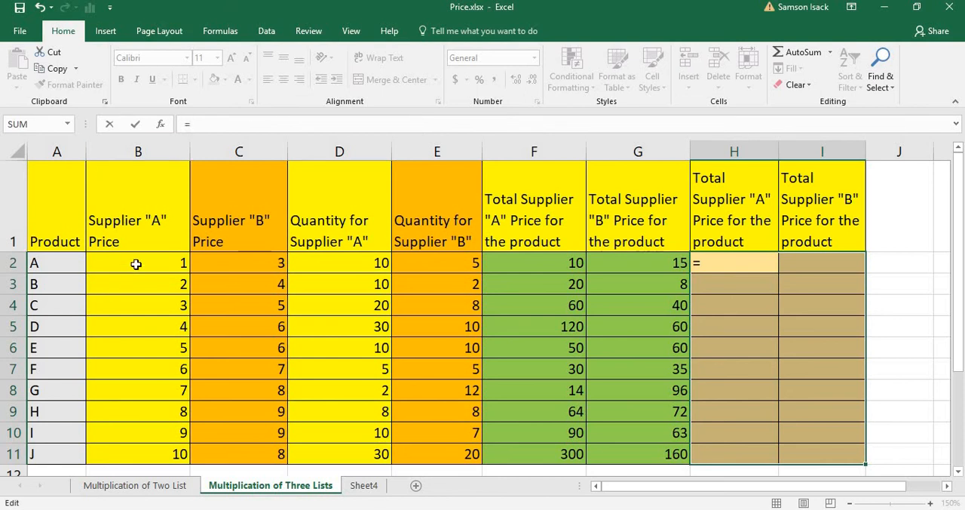
{"action": "left_click_drag", "start_coordinate": [135, 264], "coordinate": [245, 453]}
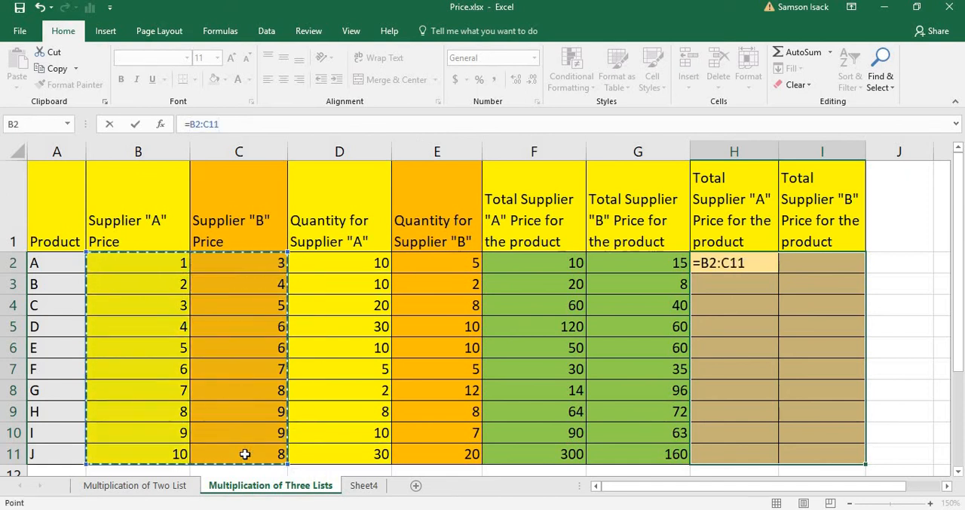
{"action": "type", "text": "*"}
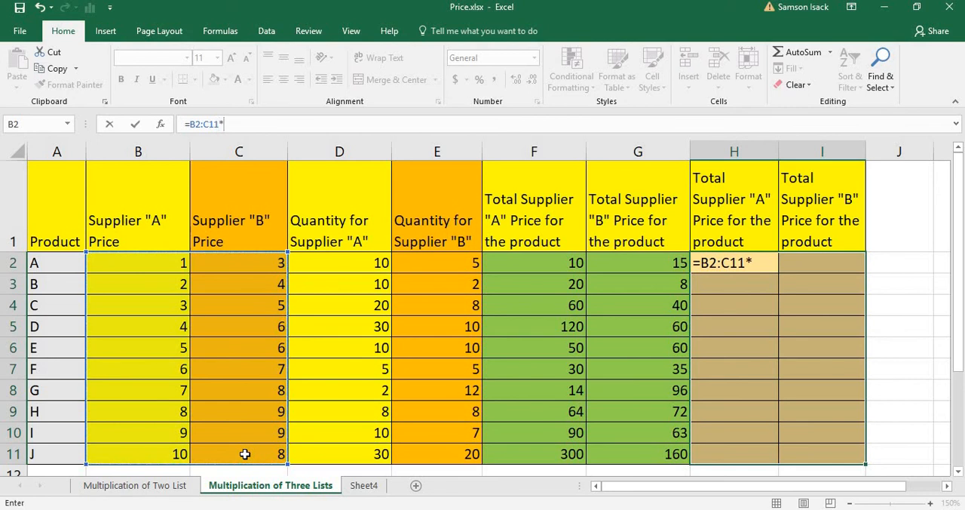
{"action": "left_click_drag", "start_coordinate": [352, 262], "coordinate": [431, 459]}
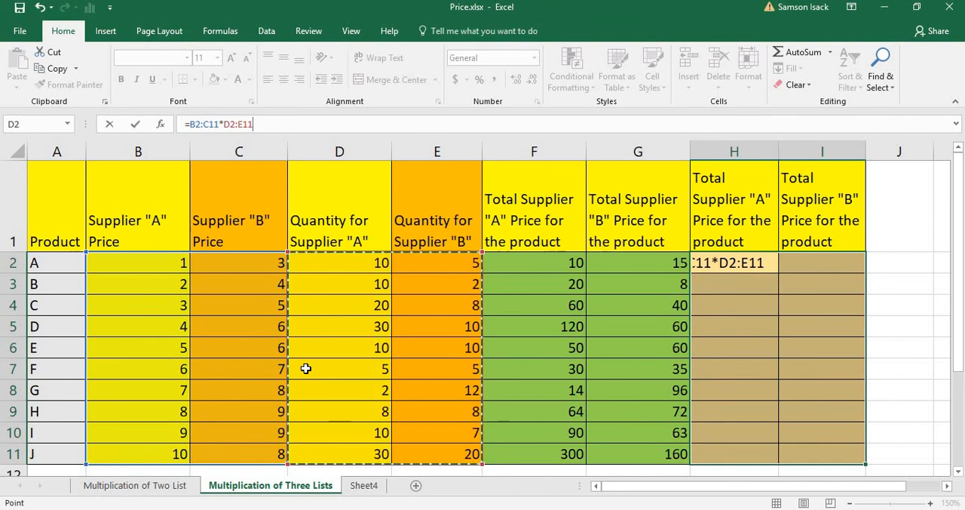
{"action": "key", "text": "ctrl+shift+Return"}
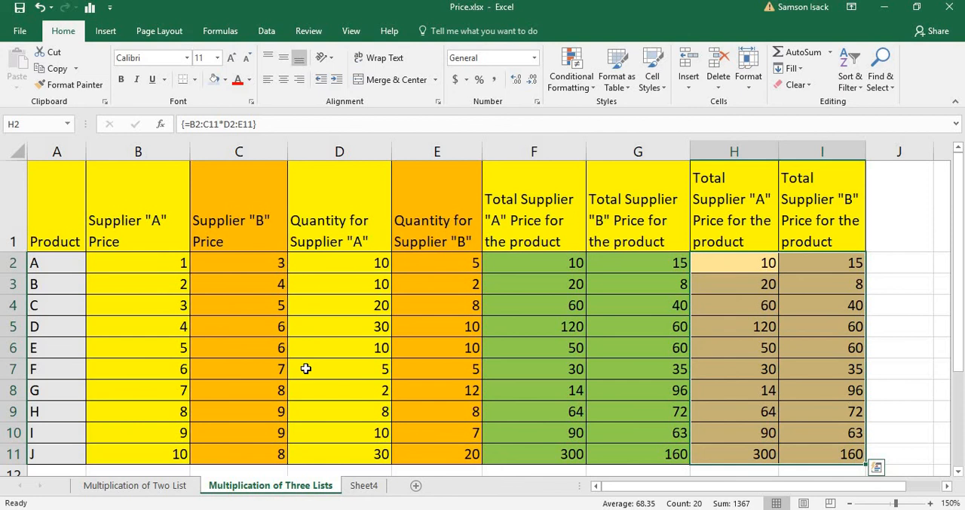
Step: Examine the array formula behind several Supplier "A" and Supplier "B" totals in H2:I11
{"action": "left_click", "coordinate": [729, 262]}
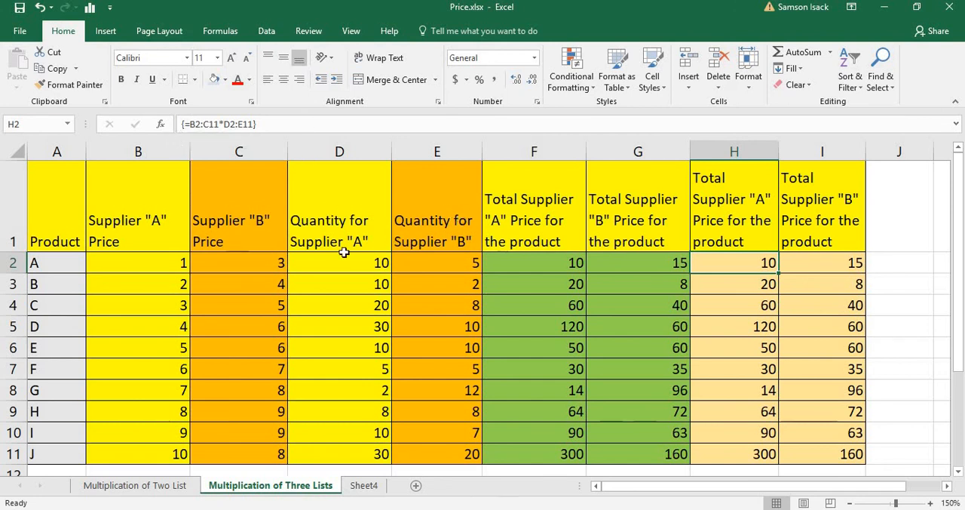
{"action": "left_click", "coordinate": [745, 342]}
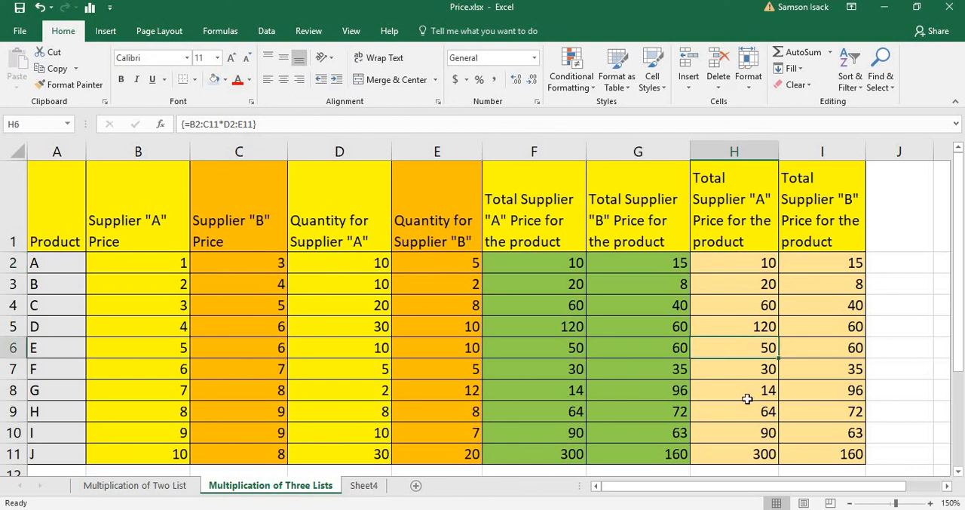
{"action": "left_click", "coordinate": [748, 401]}
{"action": "left_click", "coordinate": [842, 410]}
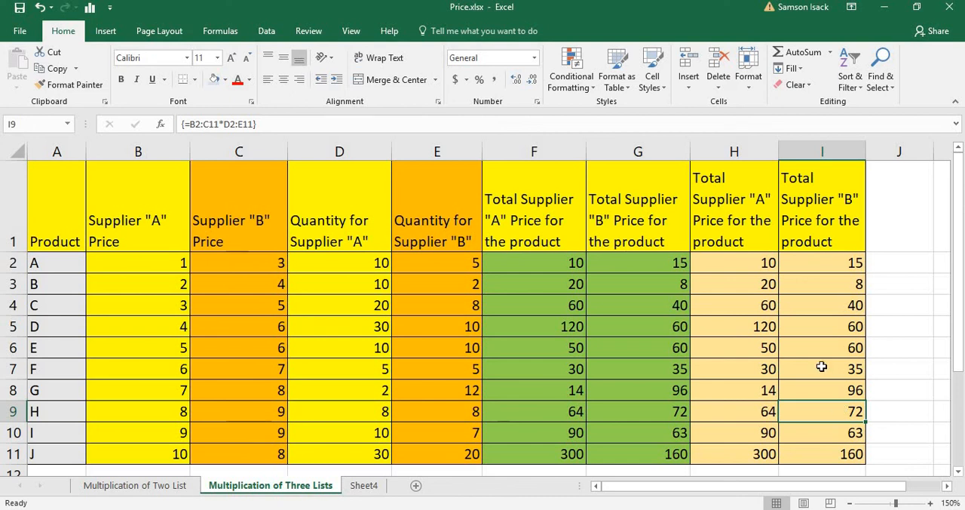
{"action": "left_click", "coordinate": [757, 270]}
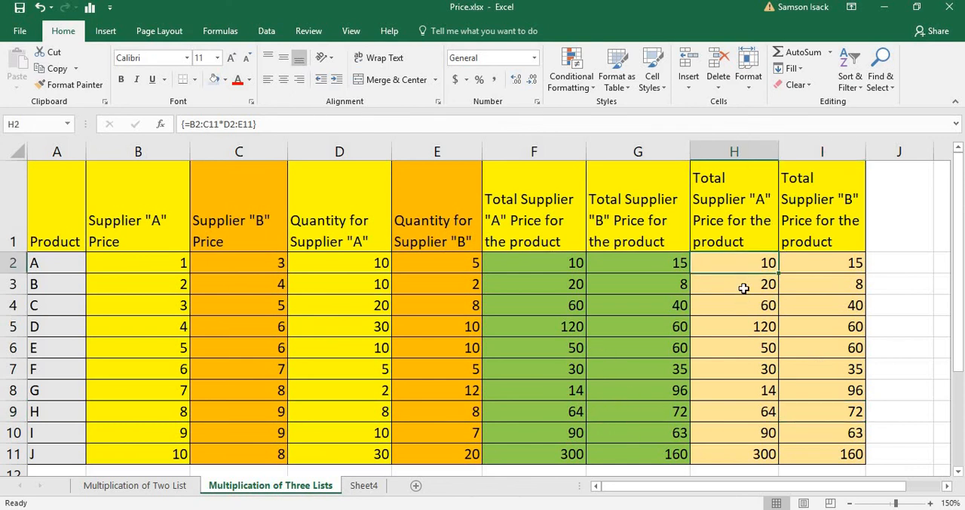
{"action": "left_click", "coordinate": [809, 260]}
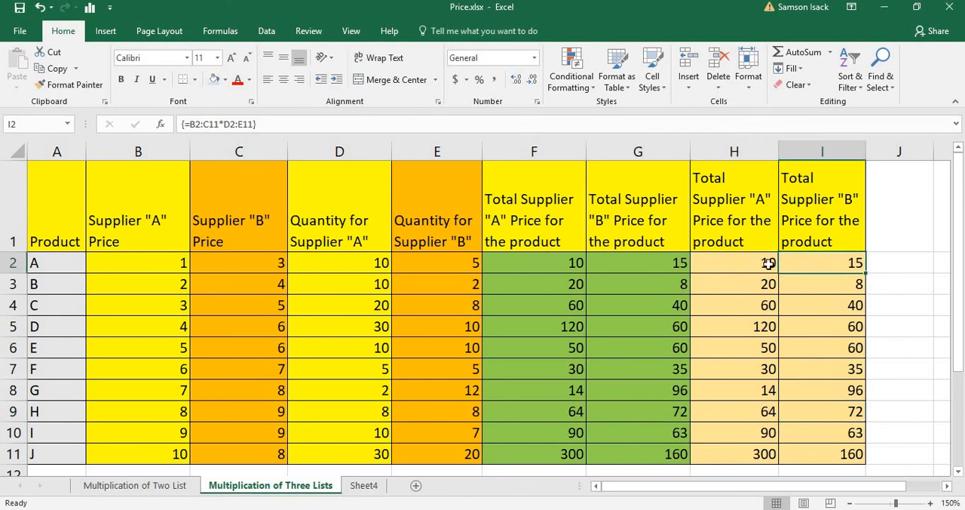
{"action": "left_click", "coordinate": [762, 263]}
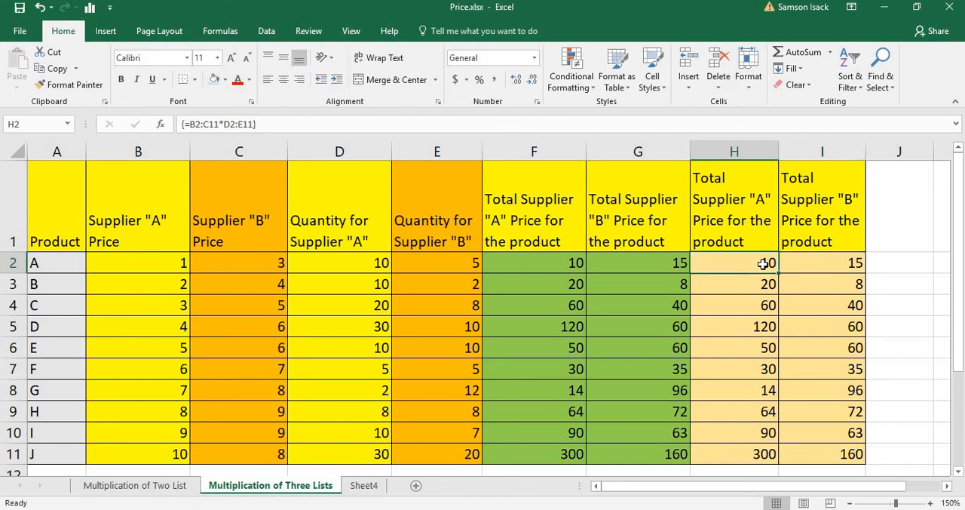